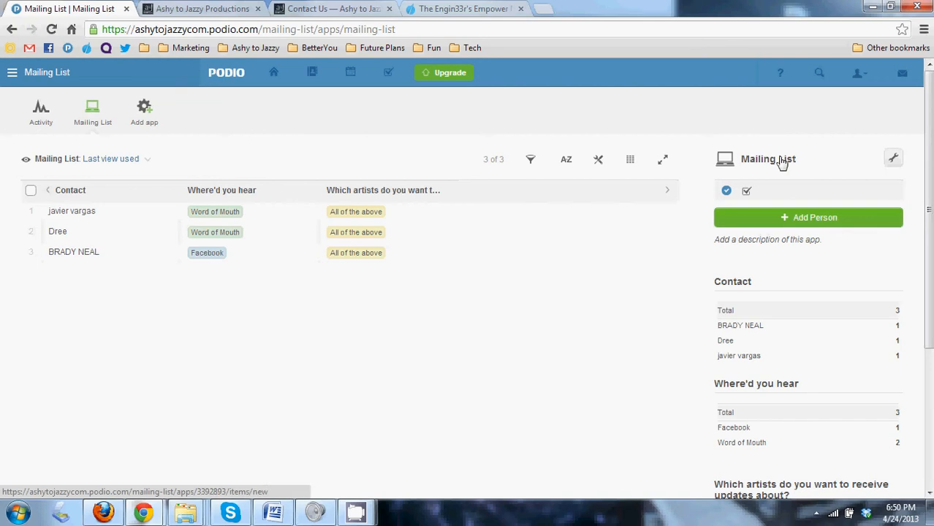
# Open the Mailing List app for modification and examine the settings of its Contact field.
pyautogui.click(893, 158)
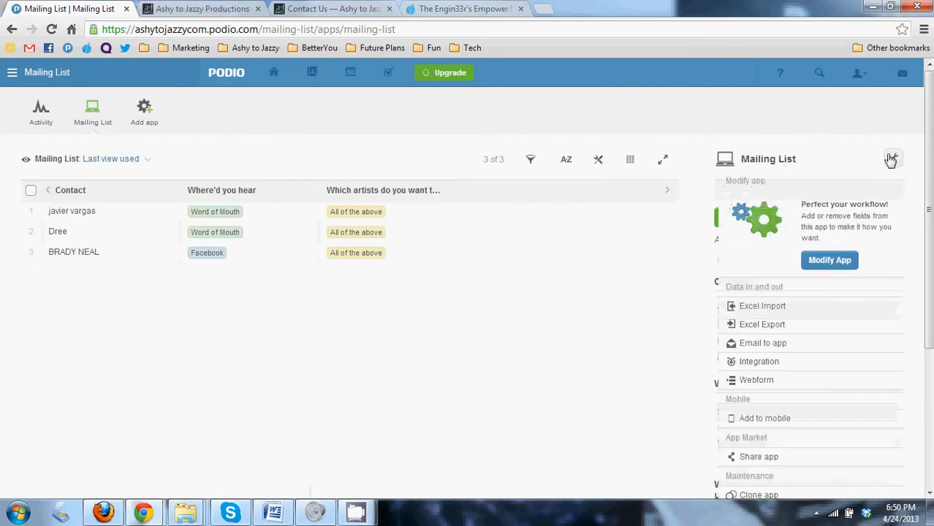
pyautogui.click(842, 264)
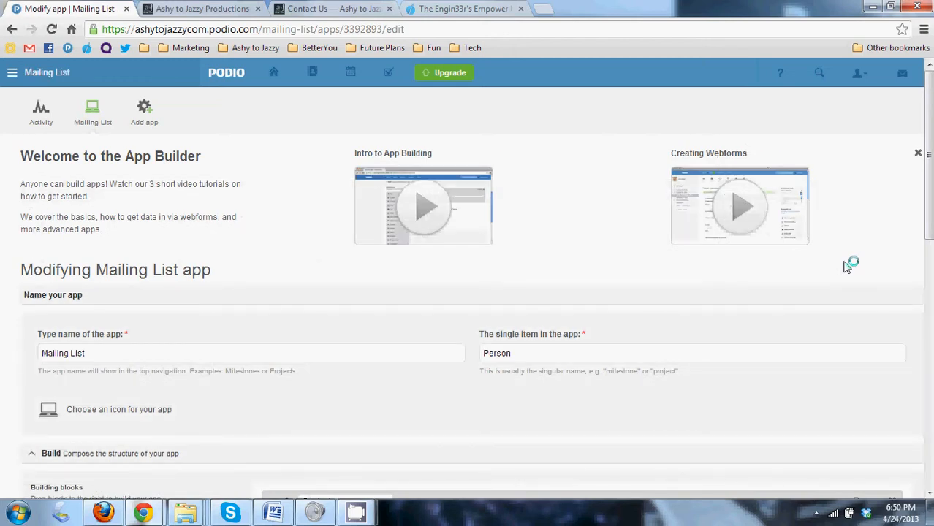
pyautogui.scroll(-1, 411, 229)
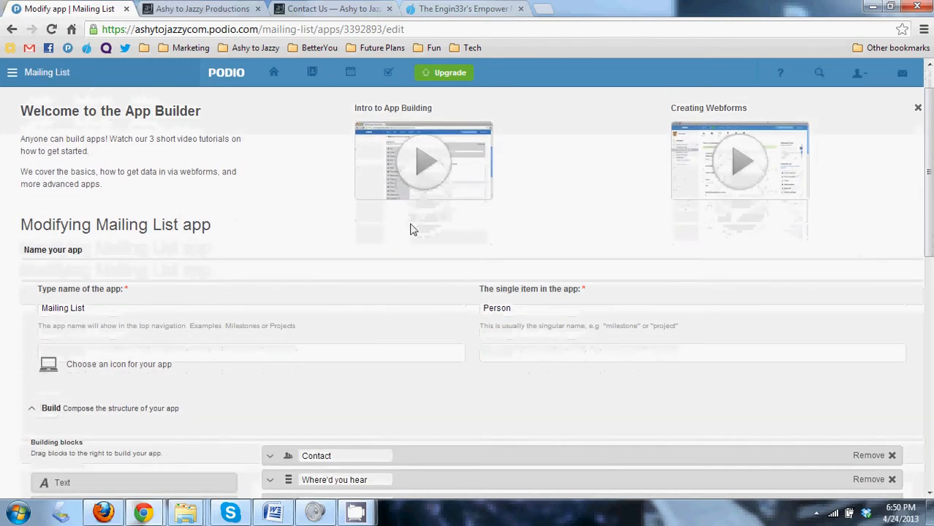
pyautogui.scroll(-5, 428, 307)
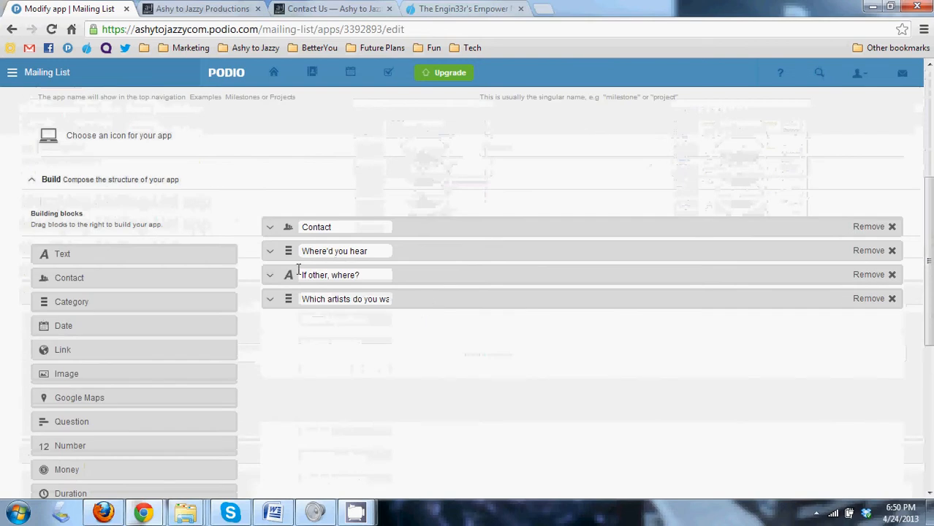
pyautogui.click(271, 227)
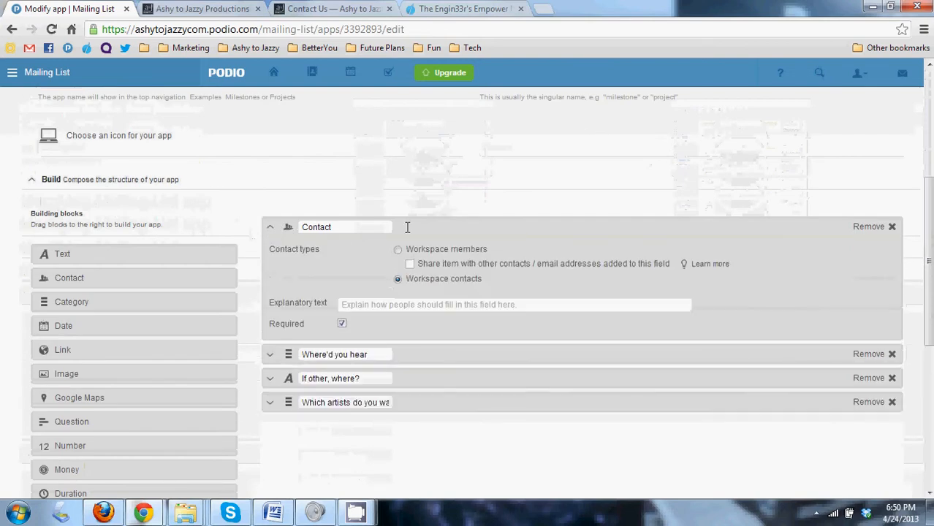
pyautogui.click(270, 227)
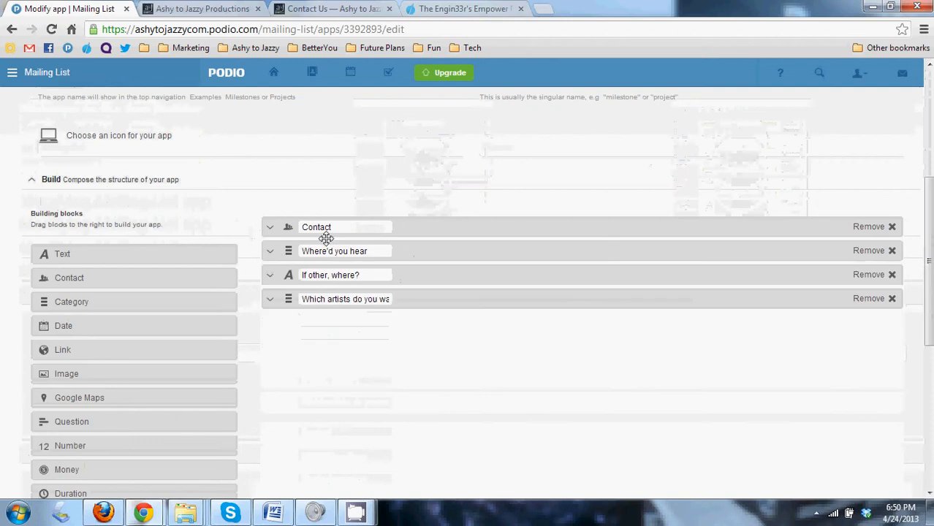
# Examine the category options of the "Where'd you hear" field and the settings of the "If other, where?" text field.
pyautogui.click(270, 252)
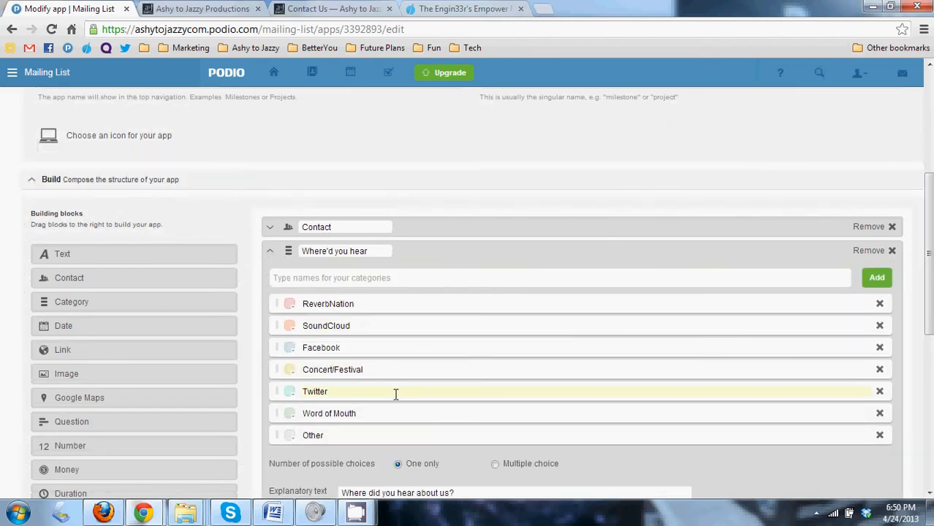
pyautogui.click(268, 252)
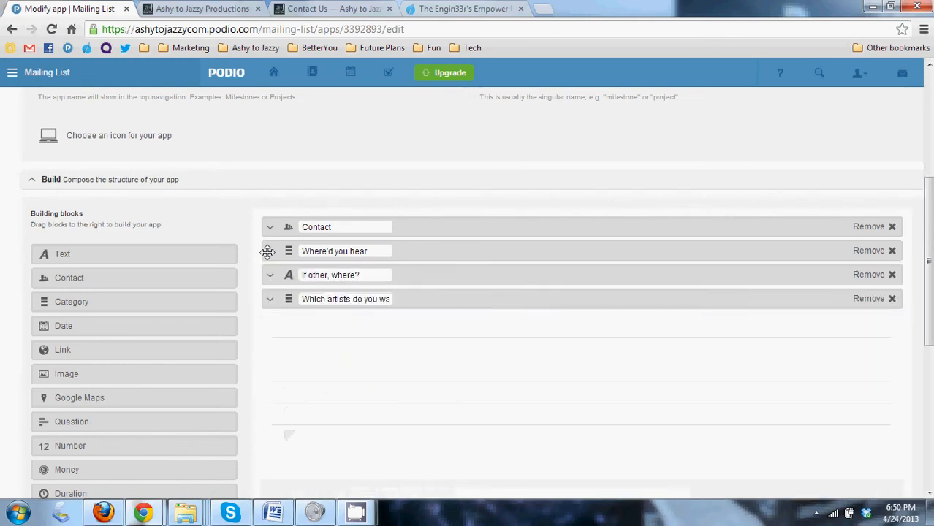
pyautogui.click(268, 251)
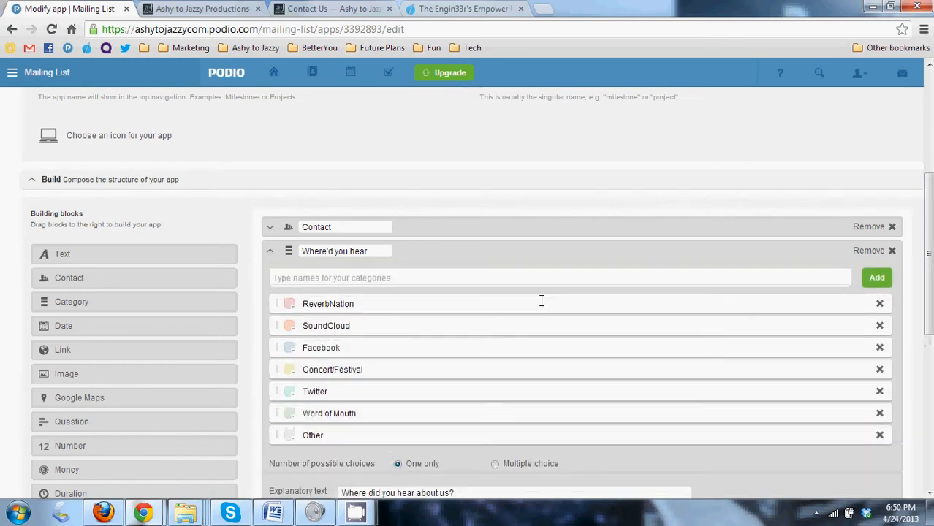
pyautogui.click(269, 254)
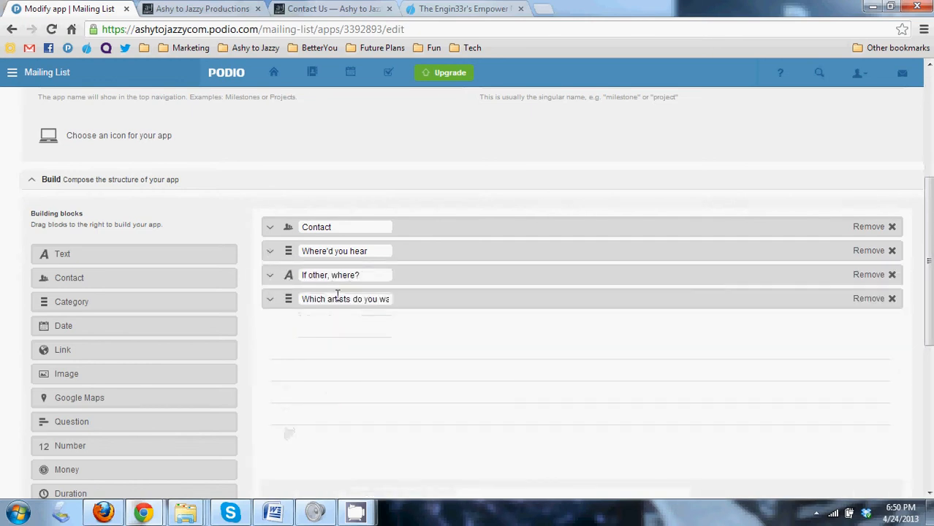
pyautogui.click(270, 279)
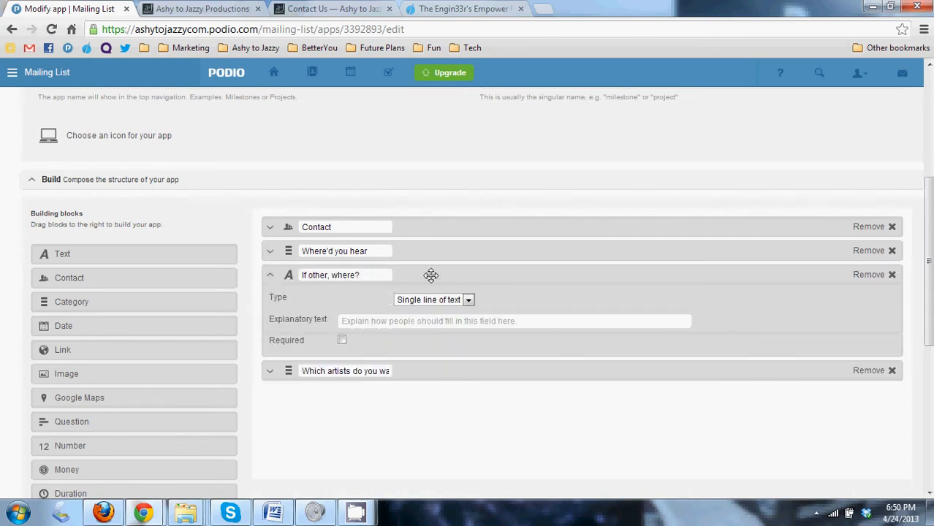
pyautogui.click(270, 252)
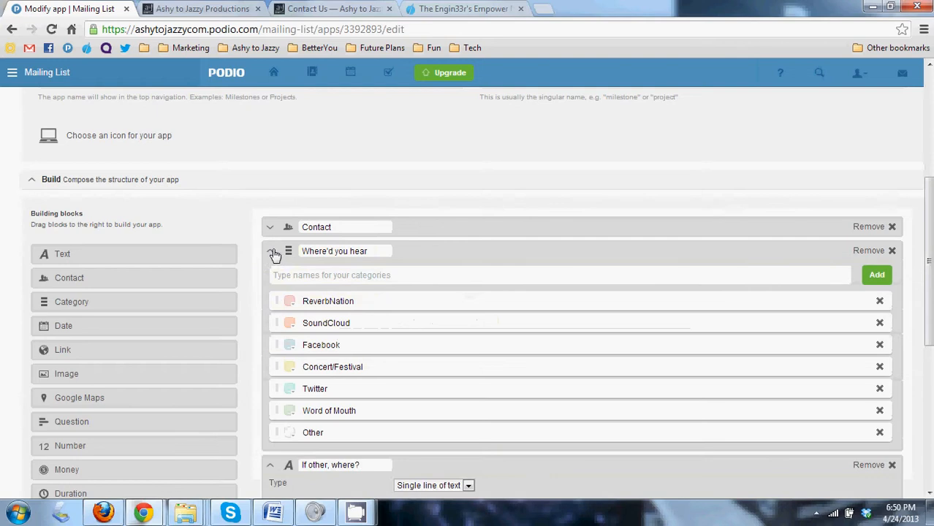
pyautogui.click(269, 252)
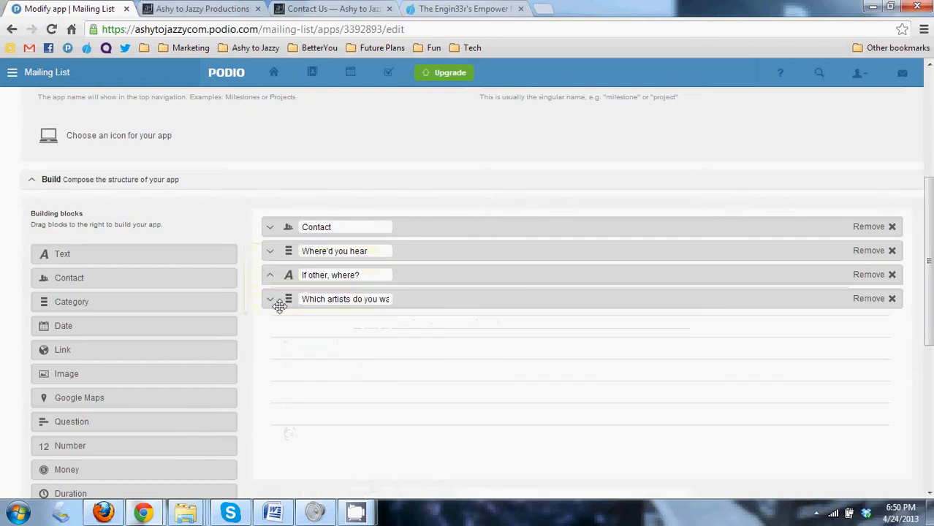
# Examine the artist choices in the last category field and look over the rest of the app builder page.
pyautogui.click(269, 299)
pyautogui.scroll(-3, 394, 316)
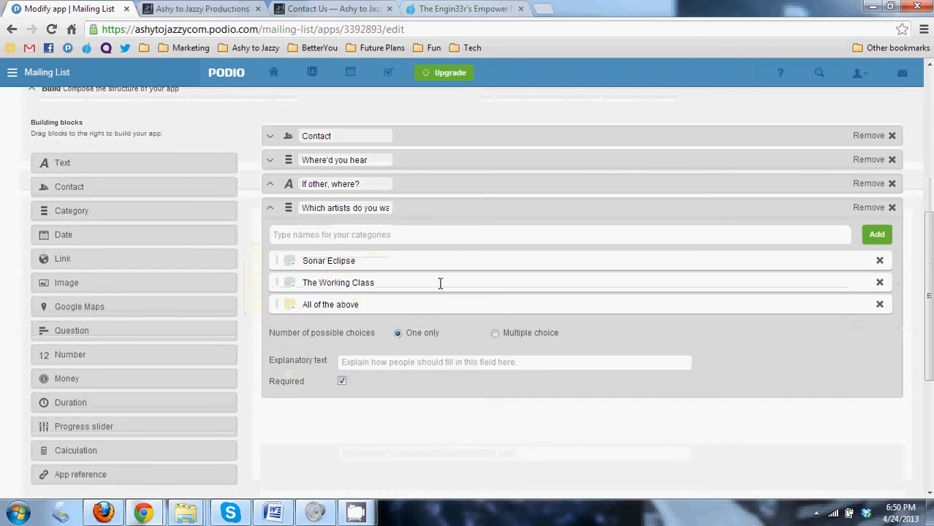
pyautogui.click(269, 209)
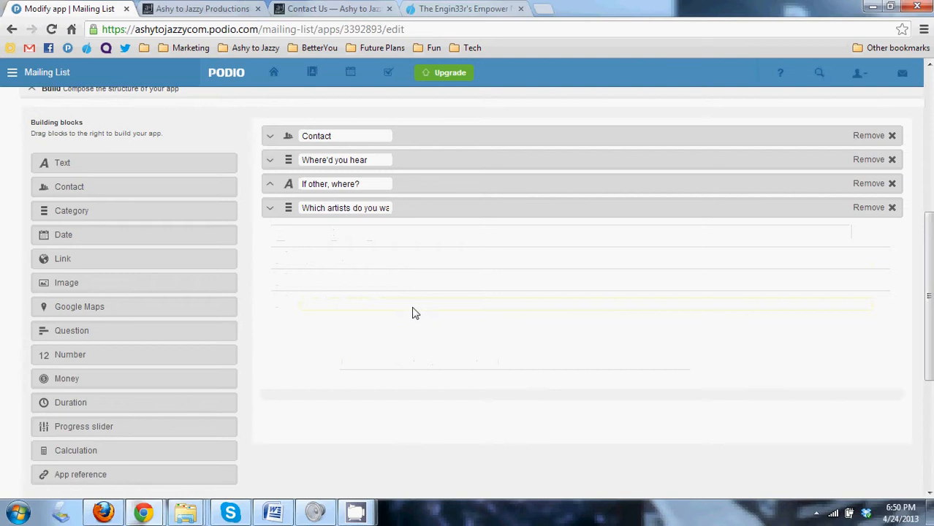
pyautogui.scroll(-4, 415, 313)
pyautogui.scroll(5, 325, 333)
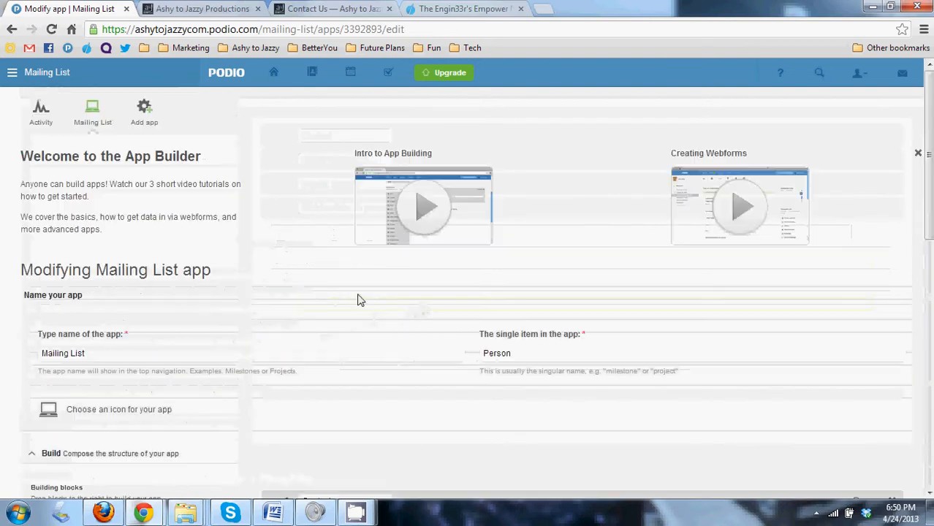
# Return to the Mailing List app, open its webform generator and review the form preview.
pyautogui.click(87, 108)
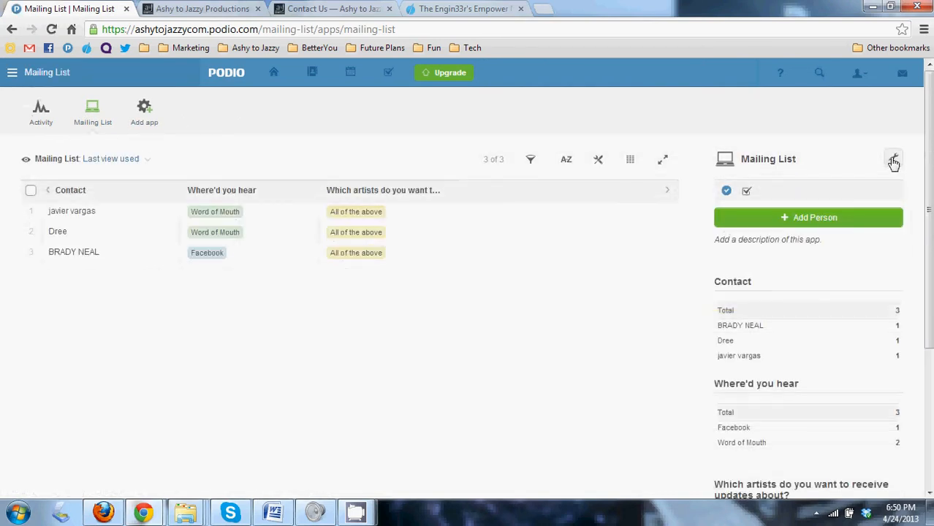
pyautogui.click(892, 161)
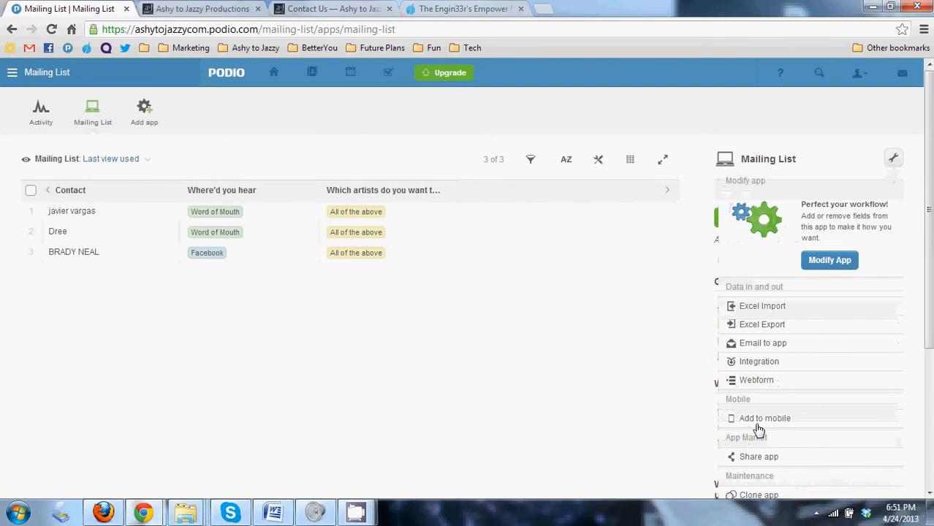
pyautogui.click(775, 389)
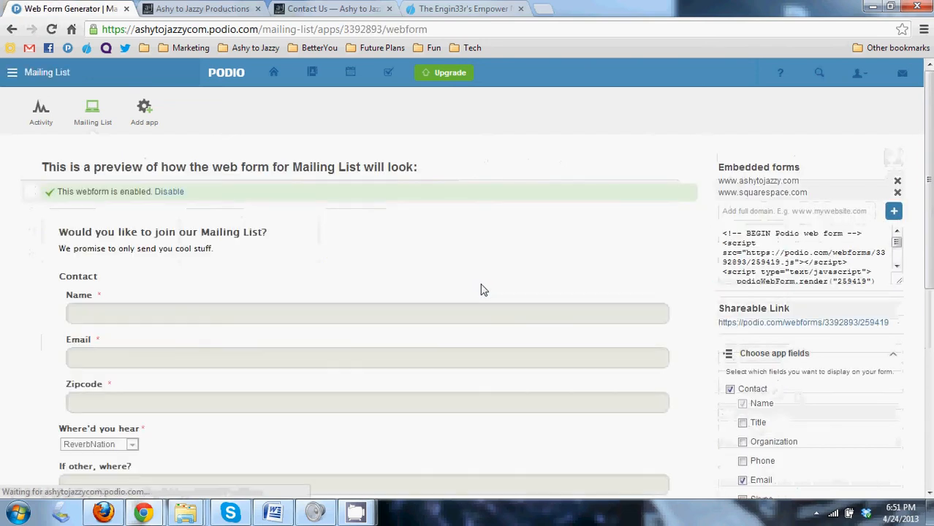
pyautogui.scroll(-2, 584, 255)
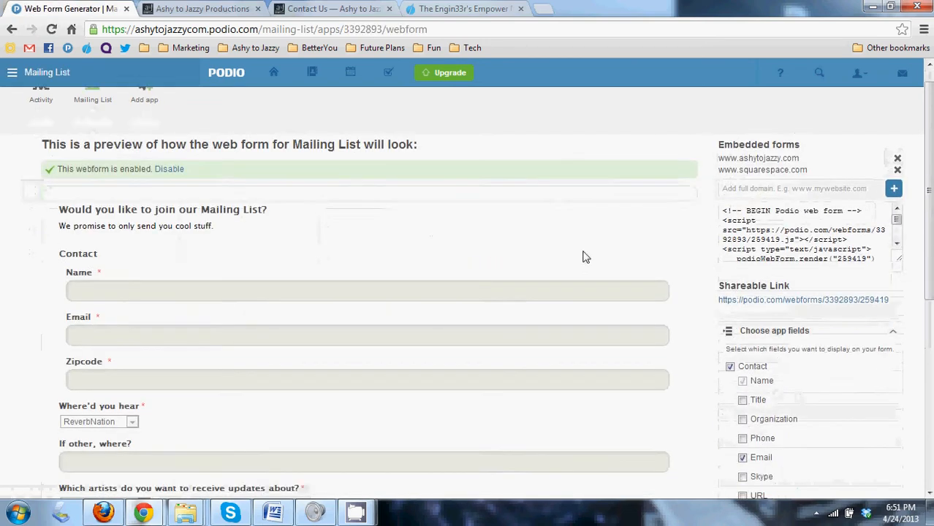
pyautogui.scroll(2, 544, 332)
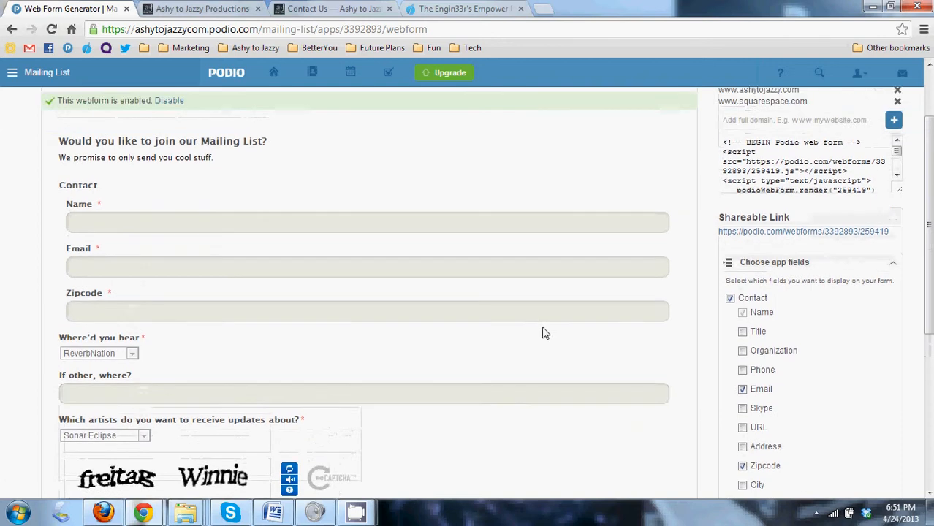
pyautogui.scroll(-2, 499, 263)
# Switch to the website's Contact Us page and look through the mailing list form embedded there.
pyautogui.click(322, 12)
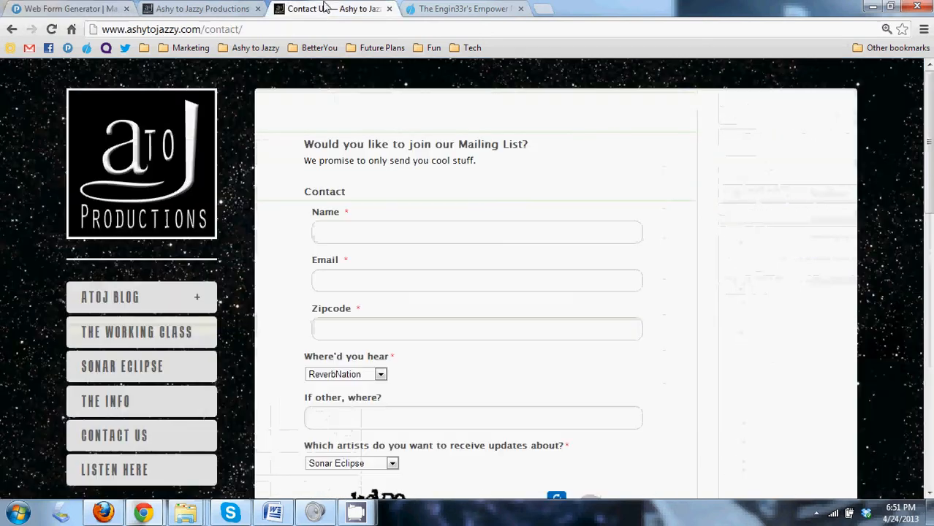
pyautogui.scroll(-1, 698, 252)
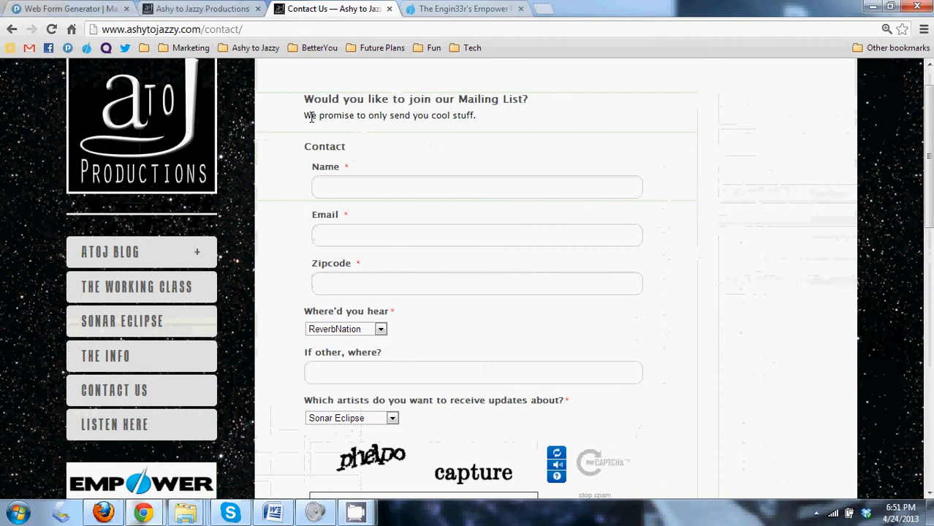
pyautogui.scroll(1, 621, 175)
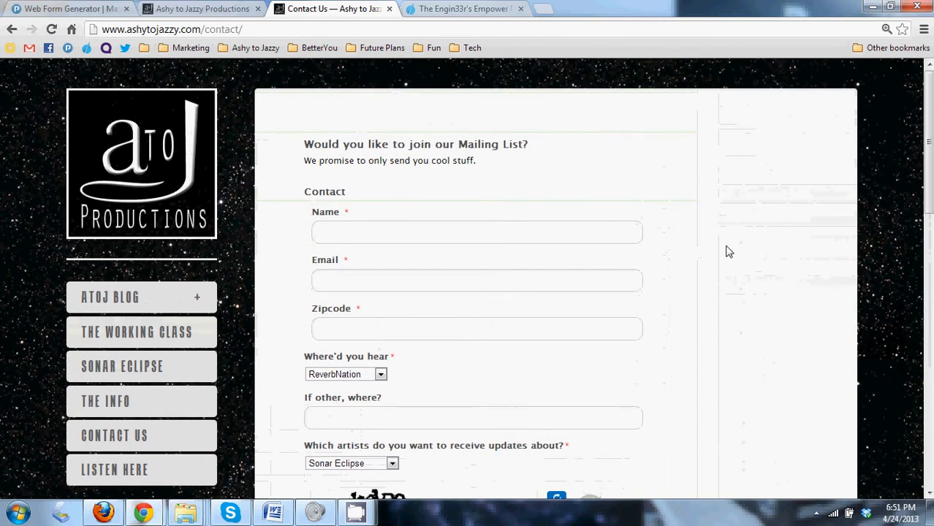
pyautogui.scroll(-3, 701, 263)
pyautogui.scroll(-3, 234, 351)
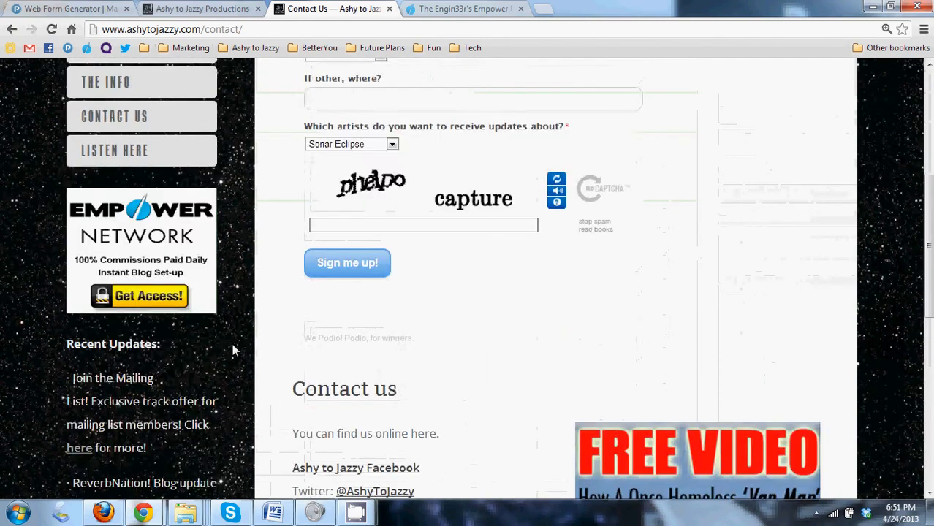
pyautogui.scroll(-1, 811, 336)
pyautogui.scroll(7, 792, 344)
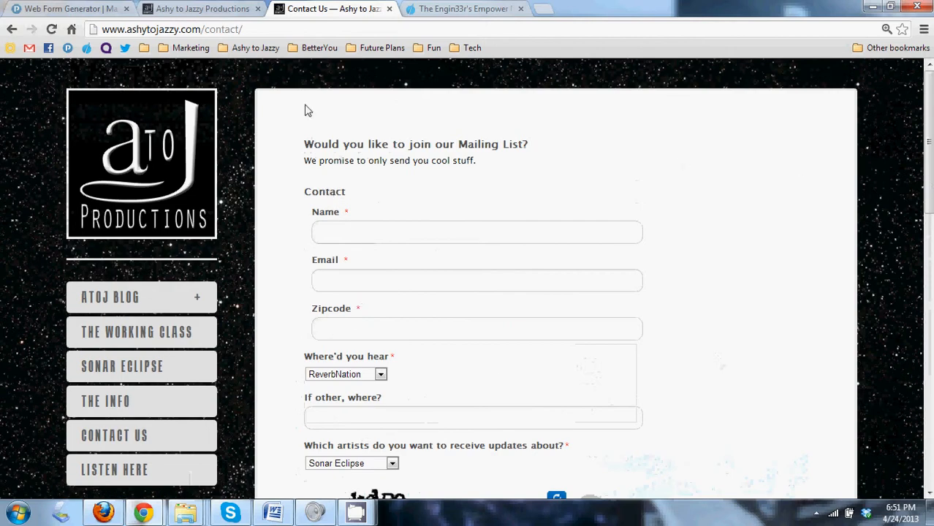
pyautogui.scroll(-2, 760, 179)
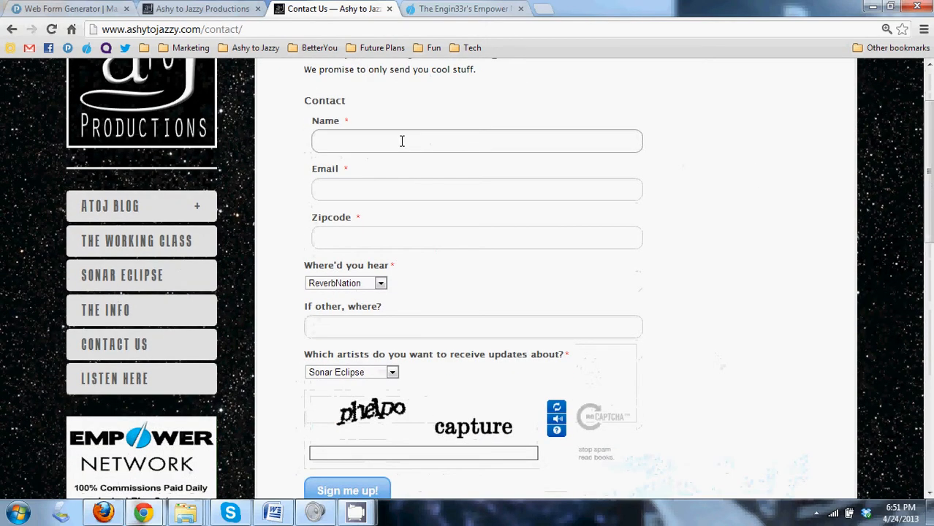
pyautogui.scroll(1, 413, 161)
pyautogui.scroll(-2, 415, 165)
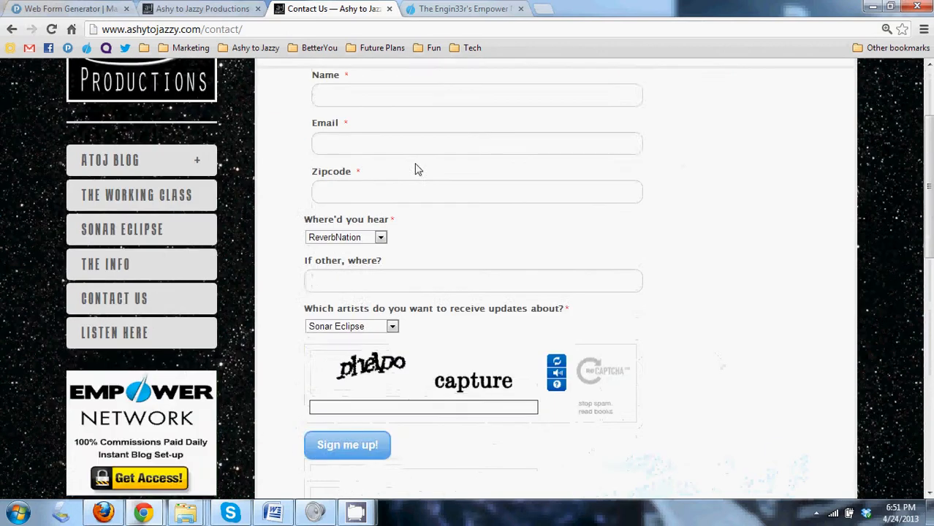
pyautogui.scroll(1, 413, 168)
# In the embedded form, choose SoundCloud for "Where'd you hear" and "All of the above" for the artists to receive updates about.
pyautogui.click(366, 191)
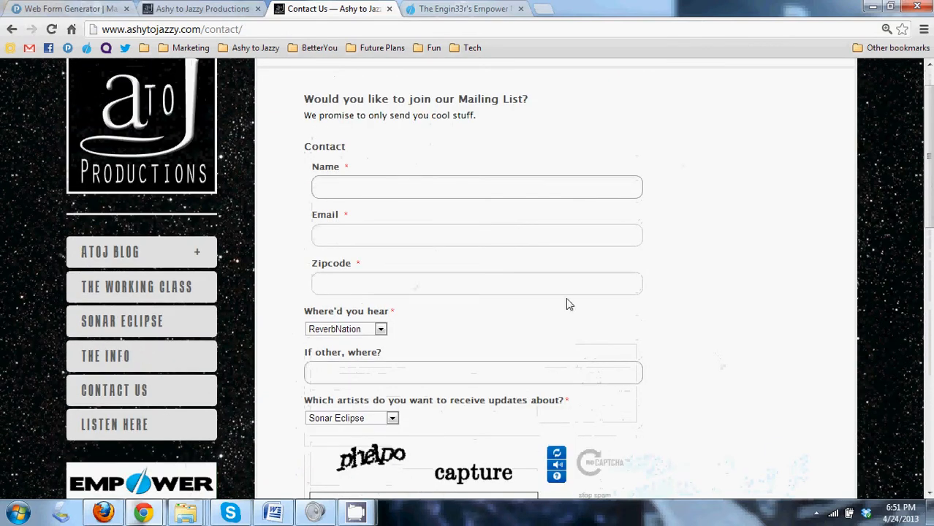
pyautogui.click(374, 328)
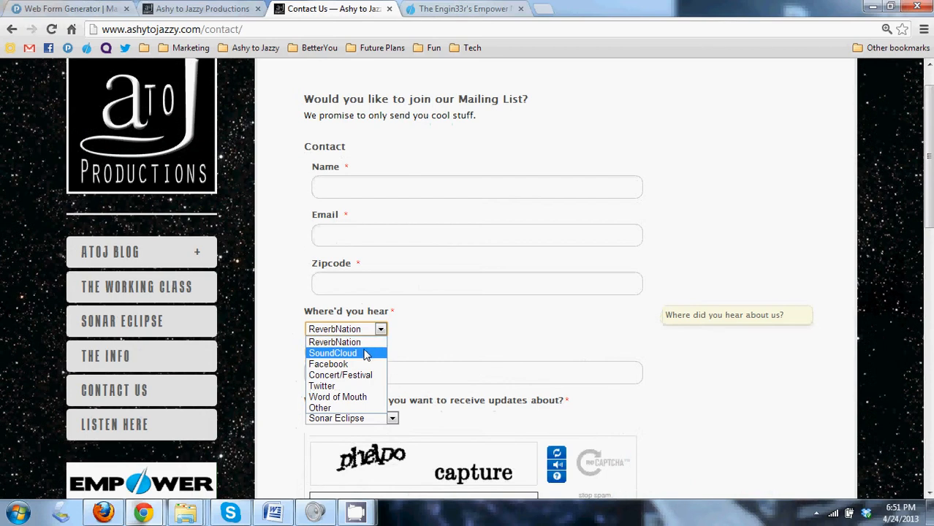
pyautogui.click(366, 355)
pyautogui.scroll(-1, 467, 337)
pyautogui.click(365, 349)
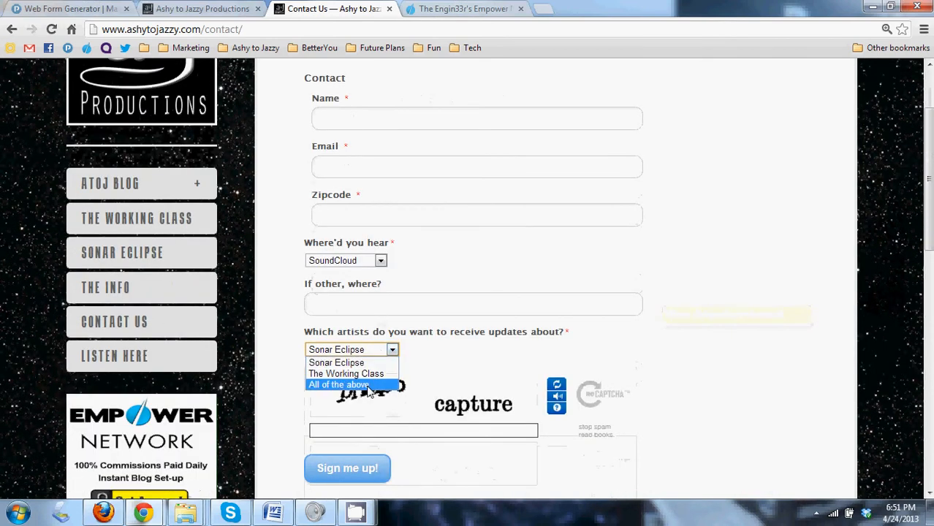
pyautogui.click(369, 387)
pyautogui.scroll(-1, 526, 336)
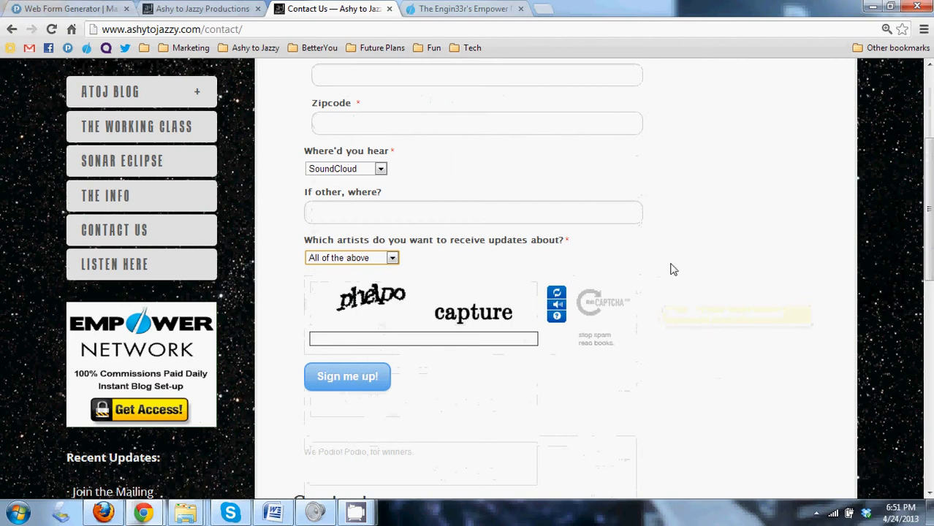
# Go back to the Podio webform generator and examine the app fields selected for display on the form.
pyautogui.click(186, 8)
pyautogui.click(65, 8)
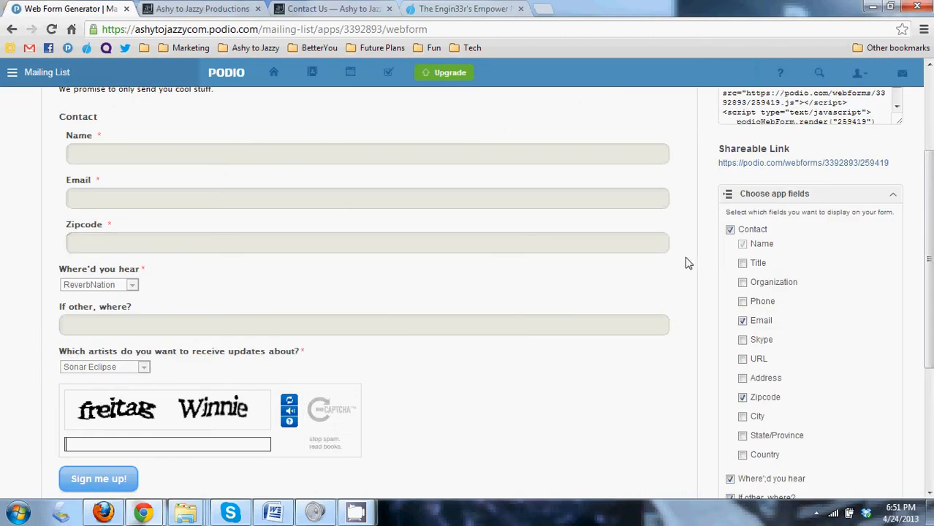
pyautogui.scroll(2, 684, 258)
pyautogui.scroll(-1, 677, 260)
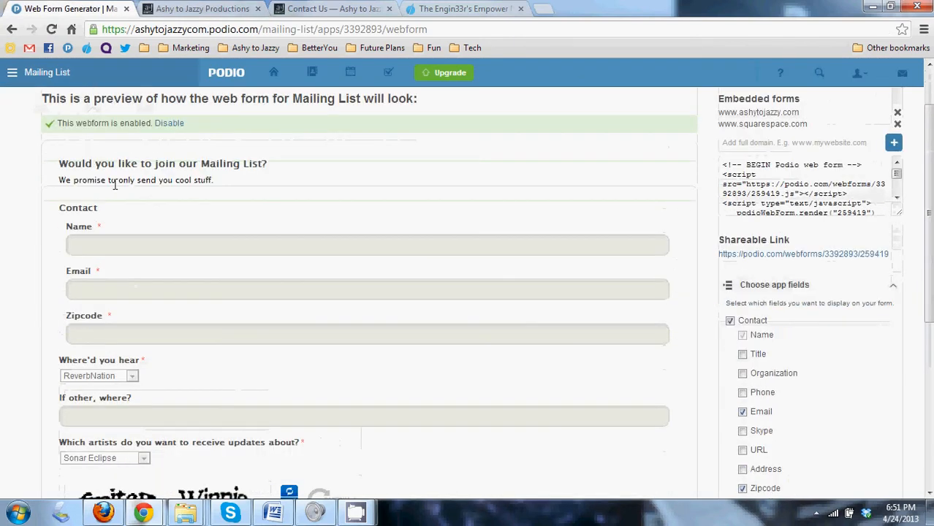
pyautogui.scroll(-2, 260, 185)
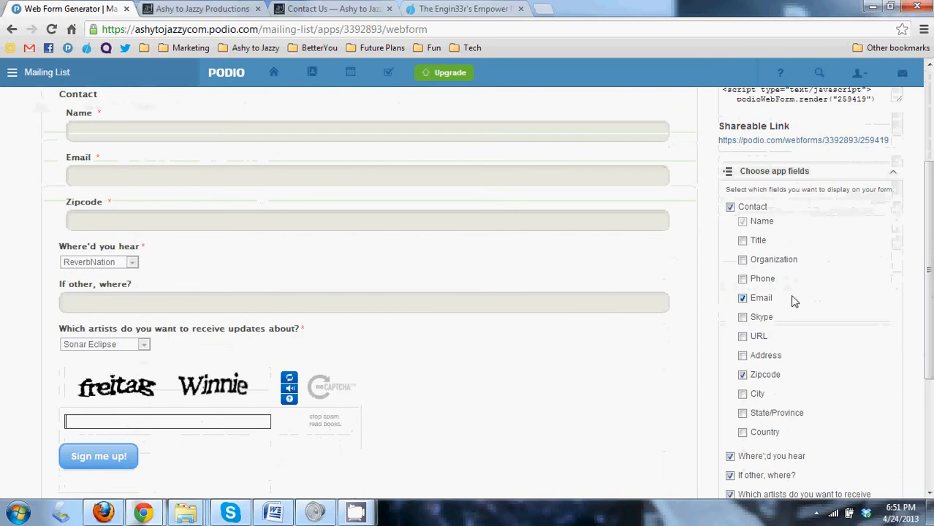
# Compare the app fields selected for display, from the contact sub-fields to Attach files, with the form preview.
pyautogui.scroll(-1, 849, 188)
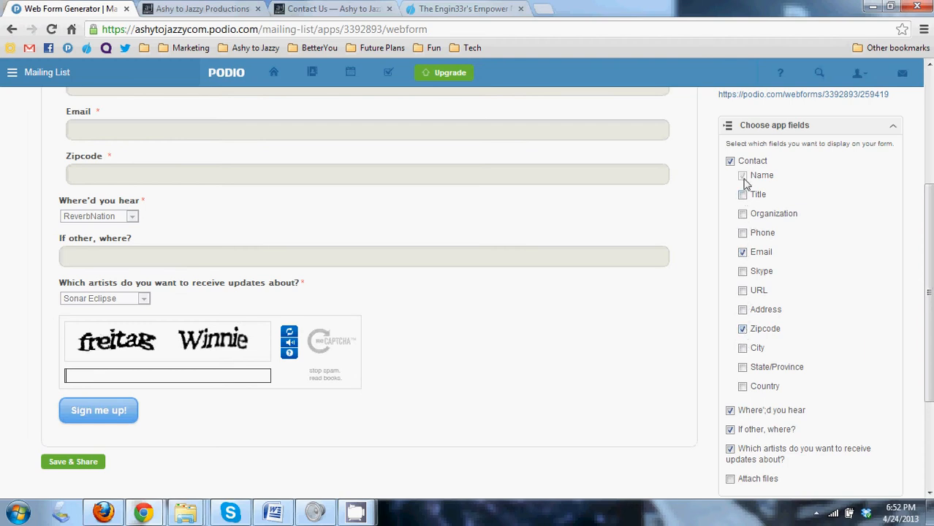
pyautogui.scroll(-3, 814, 277)
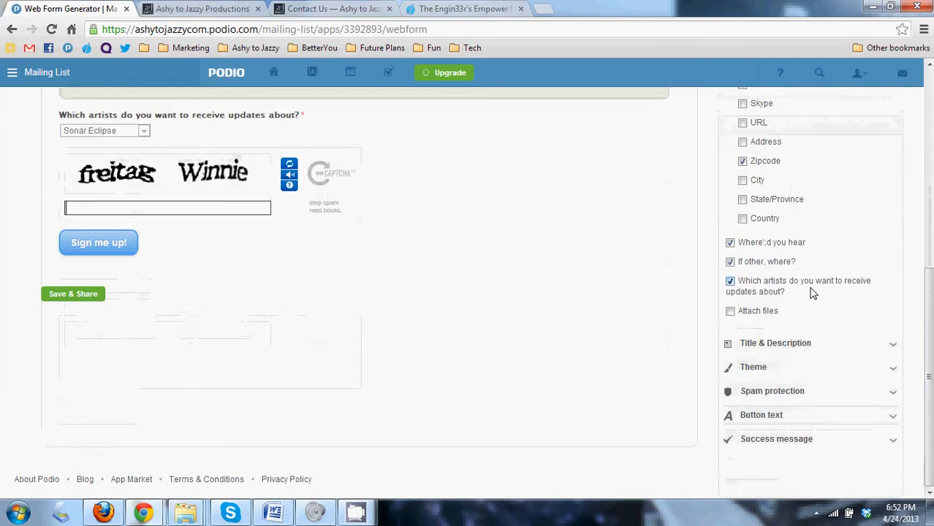
pyautogui.scroll(4, 807, 307)
pyautogui.scroll(-3, 733, 479)
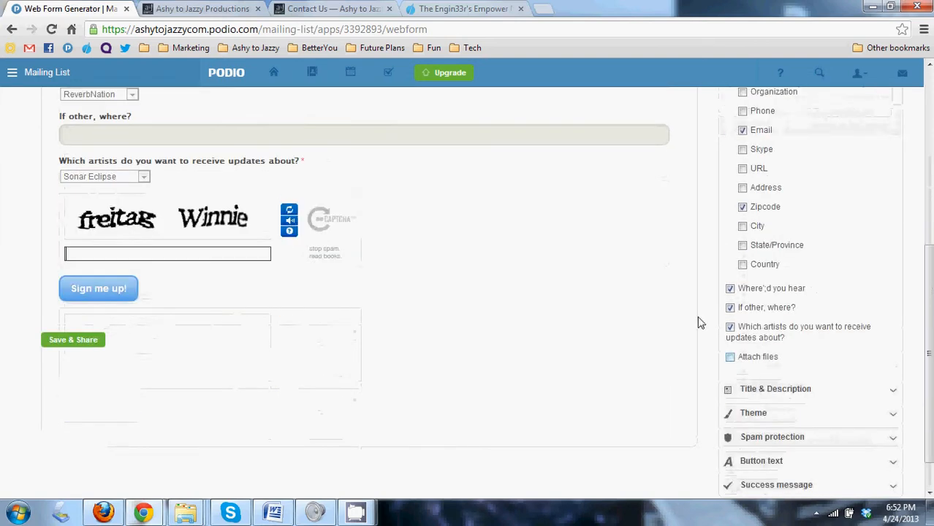
pyautogui.scroll(2, 205, 290)
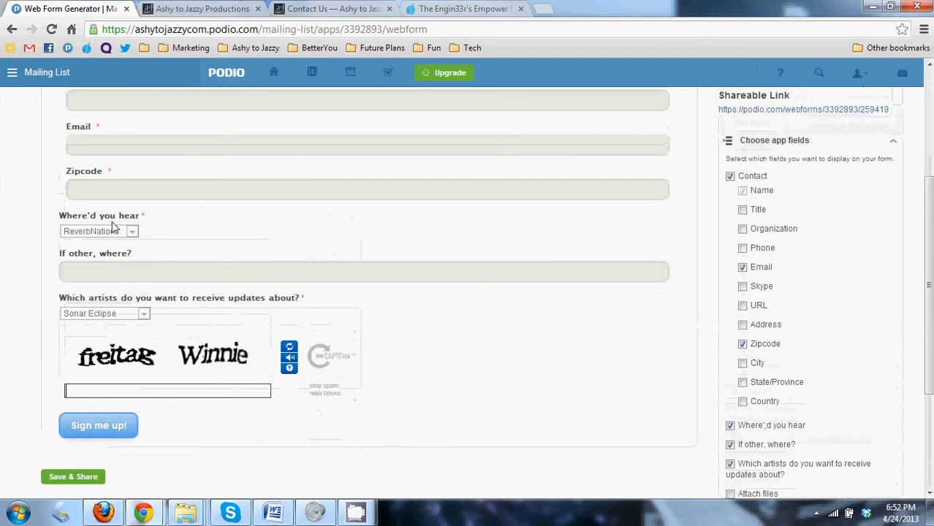
pyautogui.scroll(-1, 727, 384)
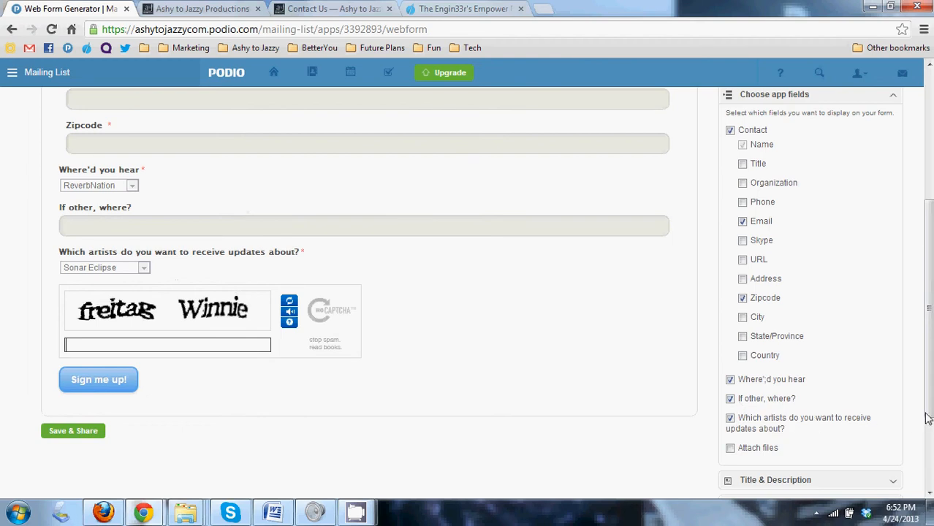
pyautogui.scroll(-1, 926, 418)
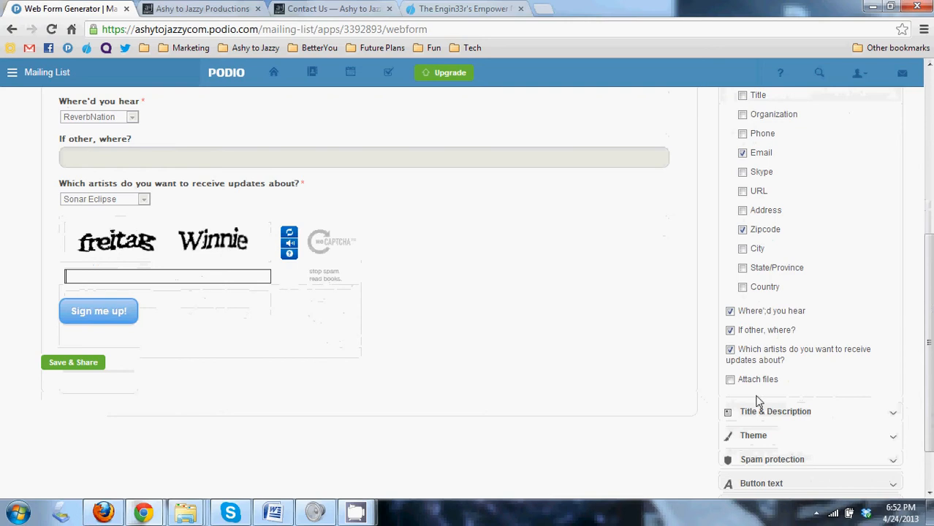
pyautogui.scroll(-1, 628, 394)
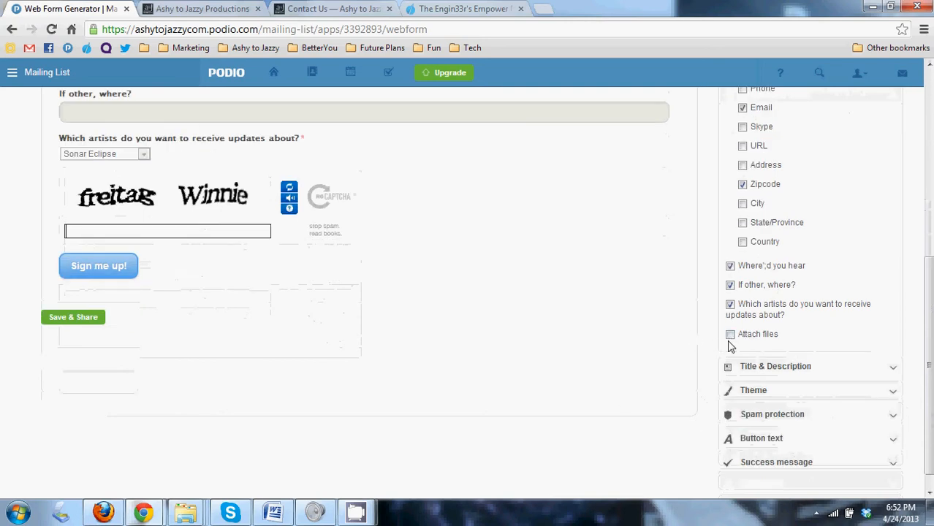
pyautogui.scroll(1, 729, 348)
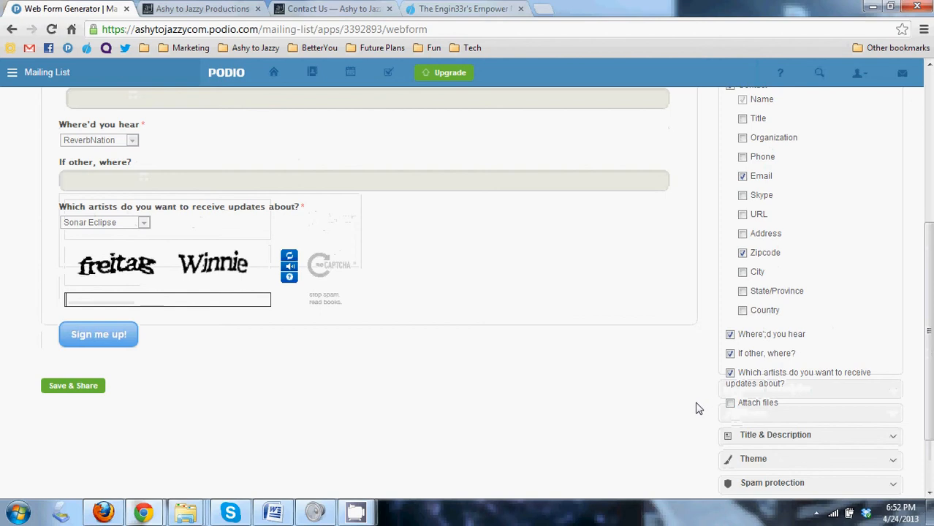
# Open the webform's title and description settings and compare them with the heading text on the website's Contact Us page.
pyautogui.scroll(-3, 703, 405)
pyautogui.click(763, 367)
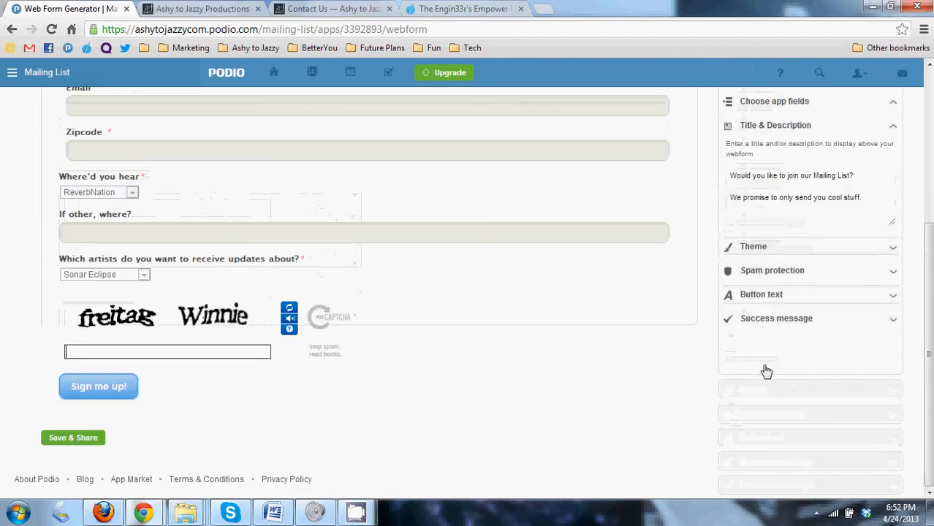
pyautogui.scroll(1, 771, 365)
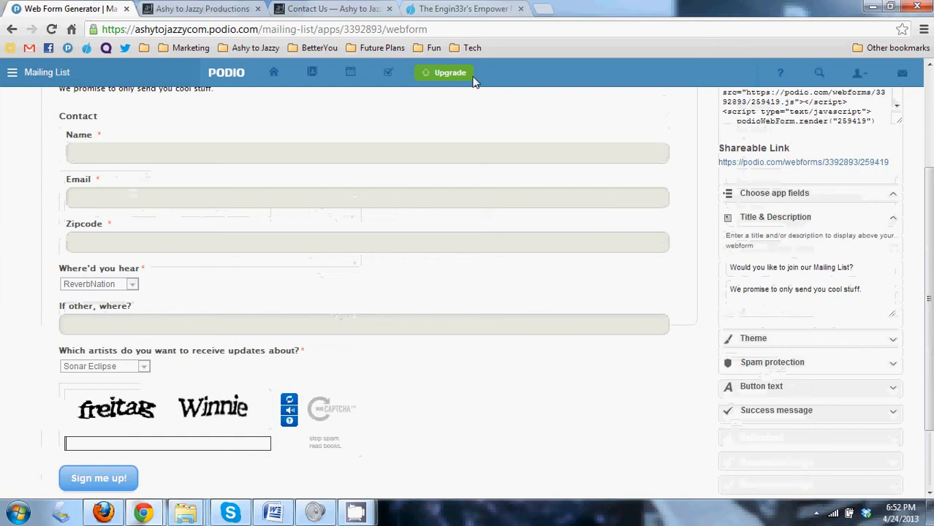
pyautogui.click(340, 7)
pyautogui.scroll(3, 528, 192)
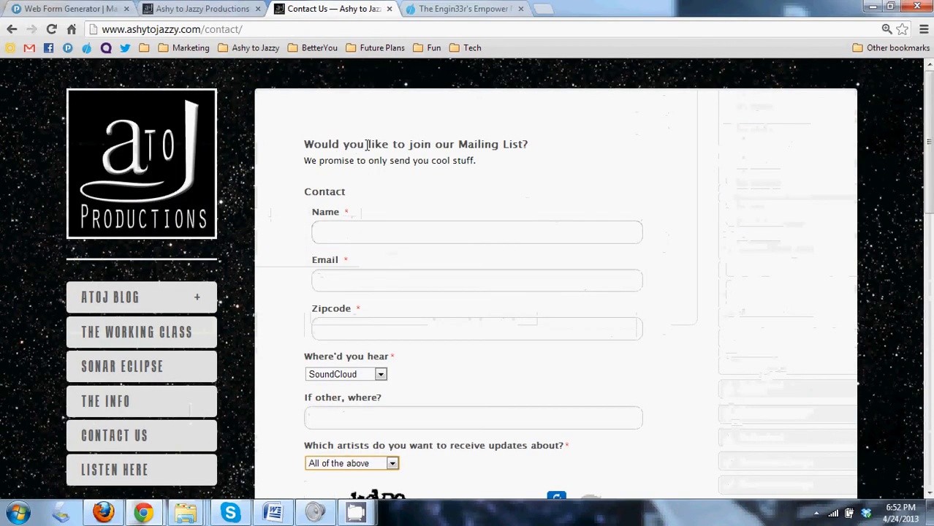
pyautogui.moveTo(304, 144); pyautogui.dragTo(560, 144)
pyautogui.click(333, 161)
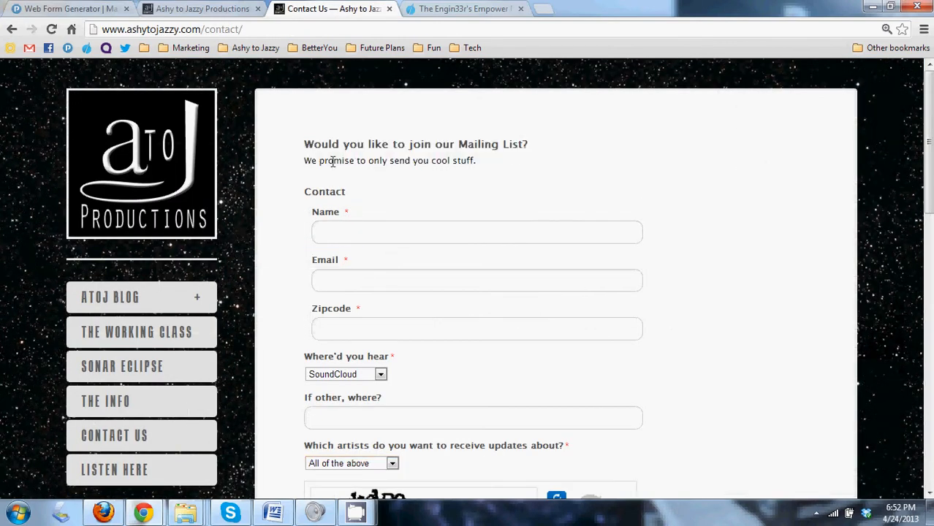
pyautogui.moveTo(309, 158); pyautogui.dragTo(496, 167)
pyautogui.click(492, 166)
# Return to the Podio webform generator, open the theme choices and apply the Glossy theme to the form.
pyautogui.click(73, 8)
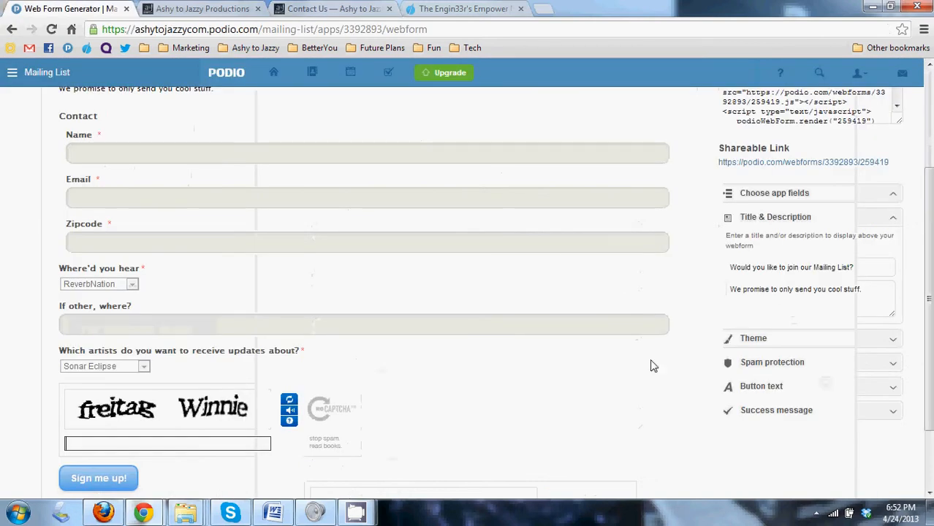
pyautogui.click(852, 340)
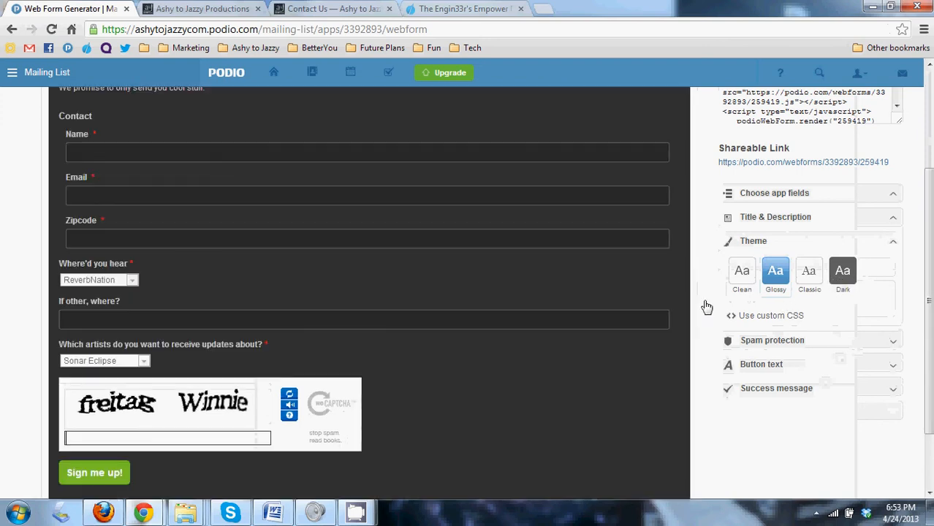
pyautogui.click(774, 275)
pyautogui.scroll(-3, 774, 275)
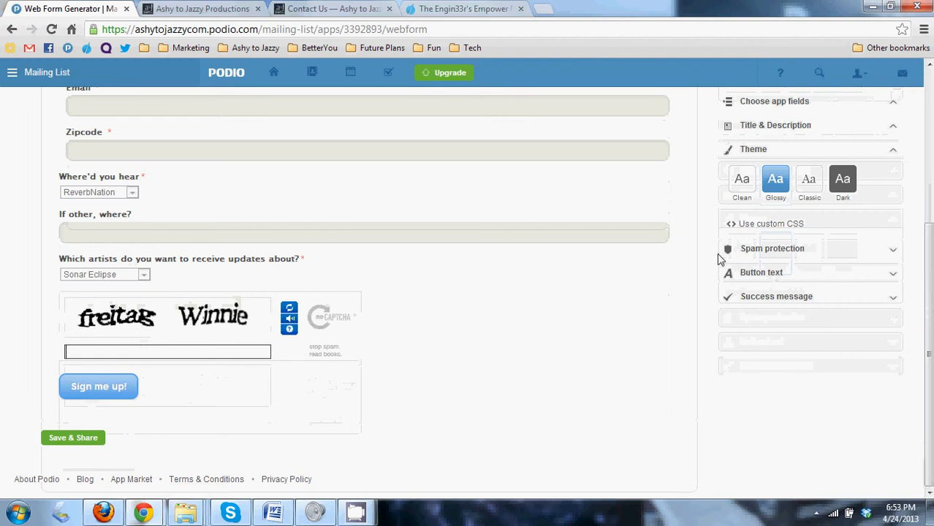
# Examine the webform's CAPTCHA spam protection setting and the text used for its submit button.
pyautogui.click(811, 250)
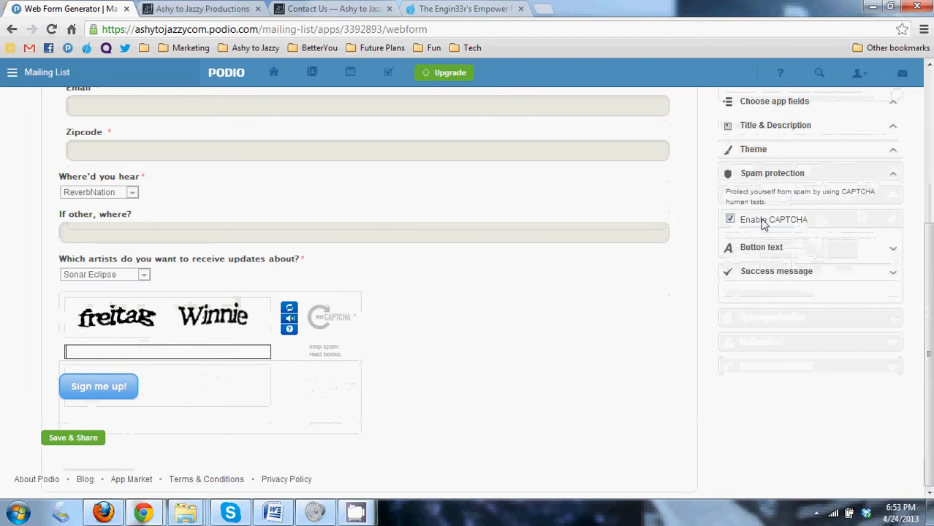
pyautogui.click(860, 176)
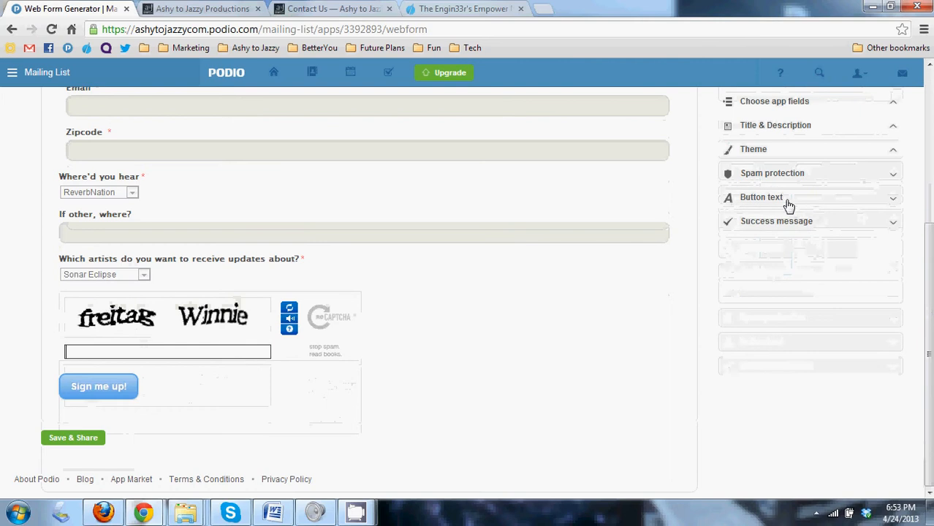
pyautogui.click(787, 199)
pyautogui.moveTo(782, 251); pyautogui.dragTo(727, 251)
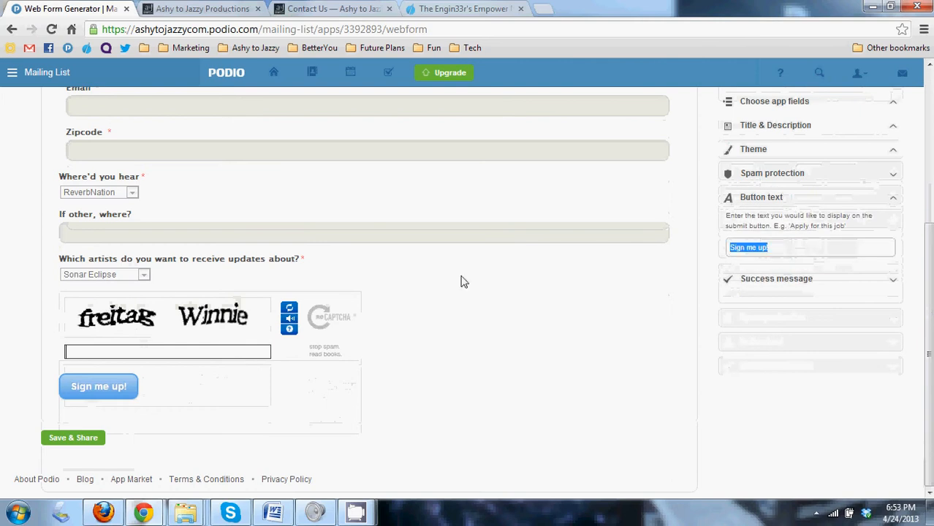
pyautogui.click(789, 250)
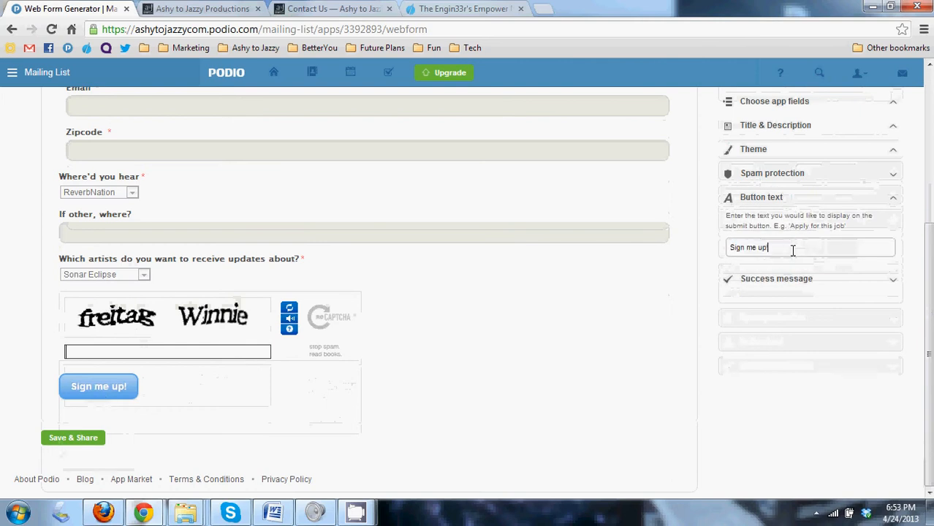
# Open the success message settings and read the message displayed once the form is submitted.
pyautogui.click(805, 283)
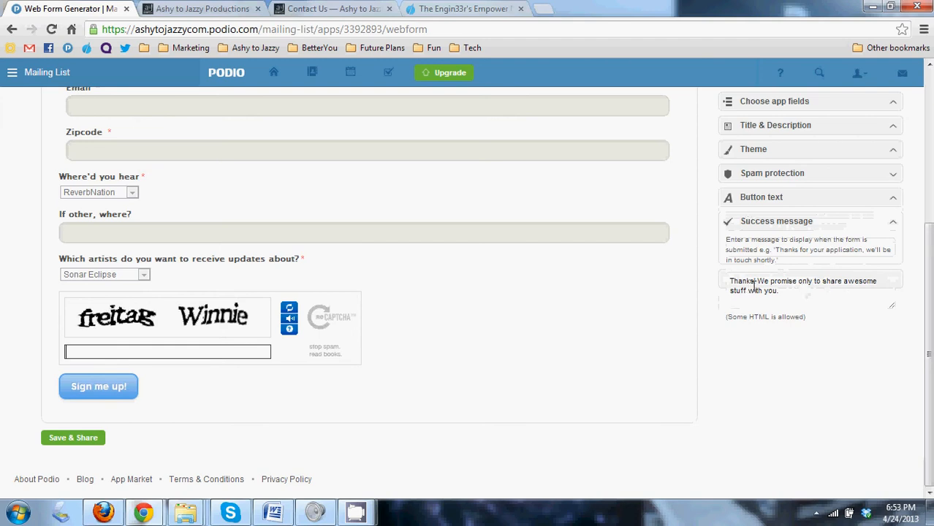
pyautogui.moveTo(764, 282); pyautogui.dragTo(821, 298)
pyautogui.click(794, 379)
# Open the webform's shareable link in a new tab and look through the standalone form down to its sign-up button.
pyautogui.scroll(3, 491, 293)
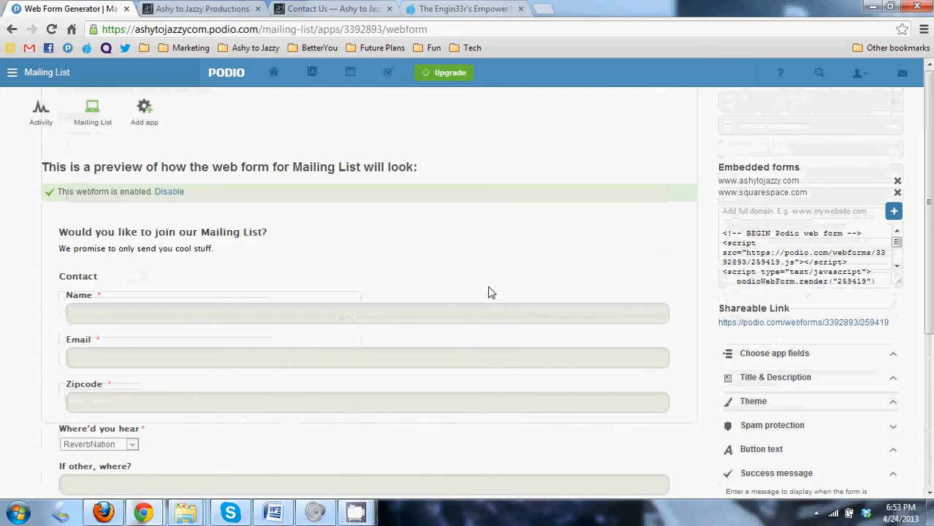
pyautogui.rightClick(812, 325)
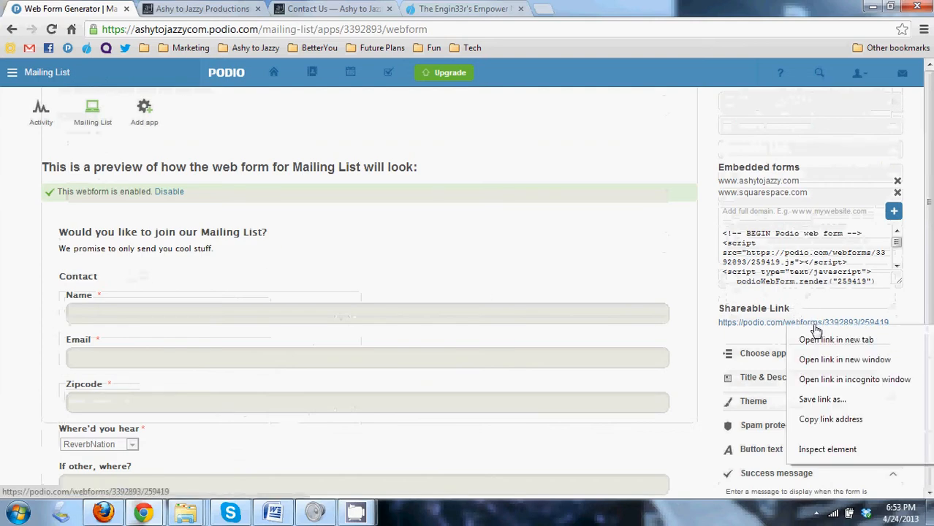
pyautogui.click(741, 337)
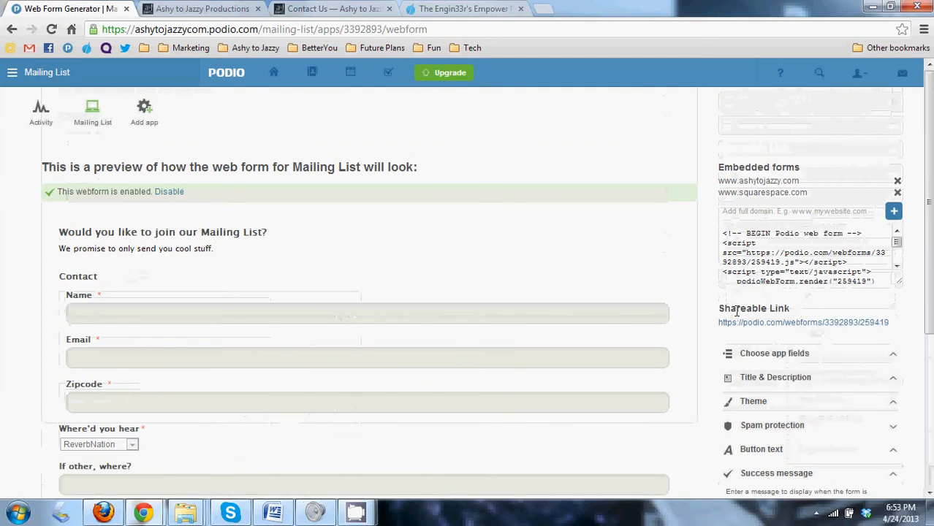
pyautogui.rightClick(817, 326)
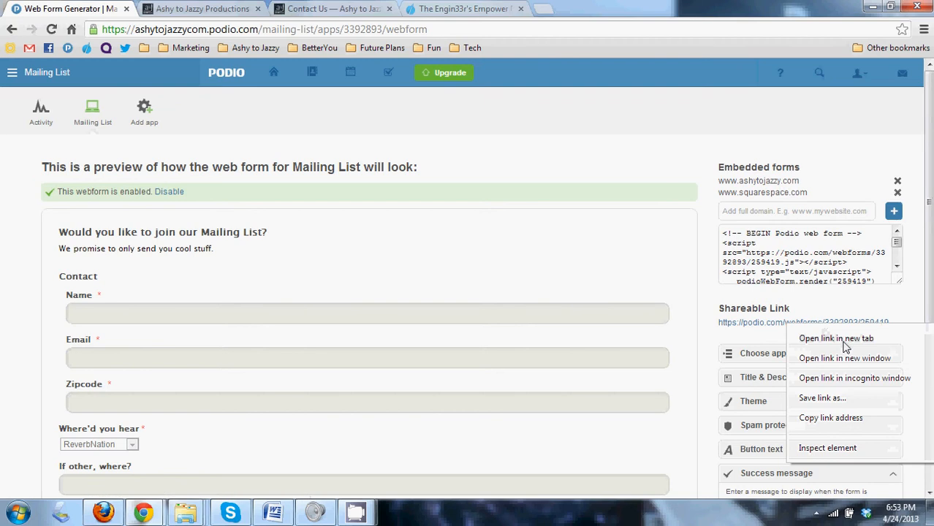
pyautogui.click(842, 346)
pyautogui.click(183, 8)
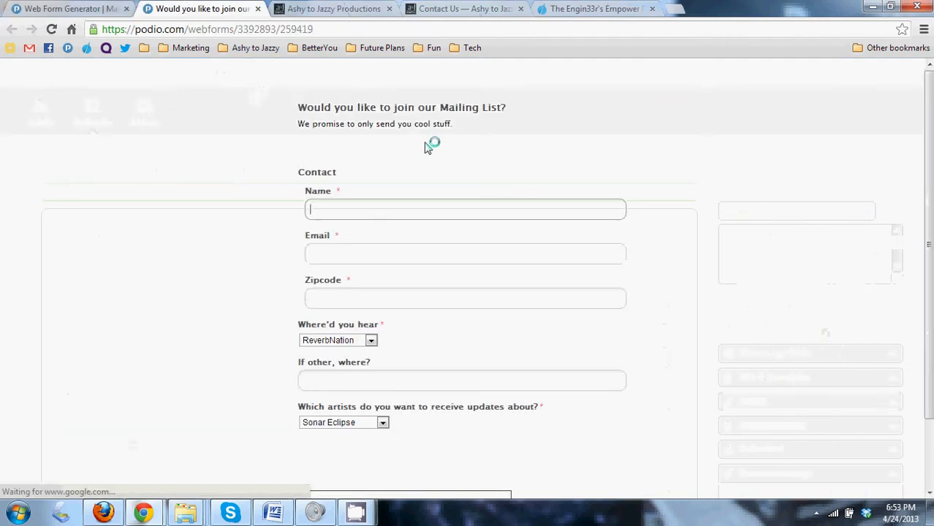
pyautogui.scroll(-2, 242, 464)
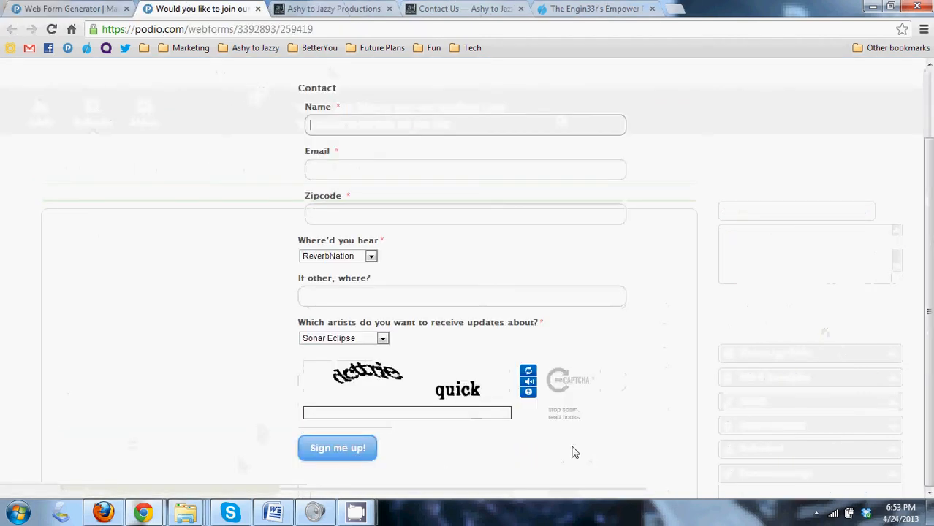
pyautogui.scroll(2, 588, 395)
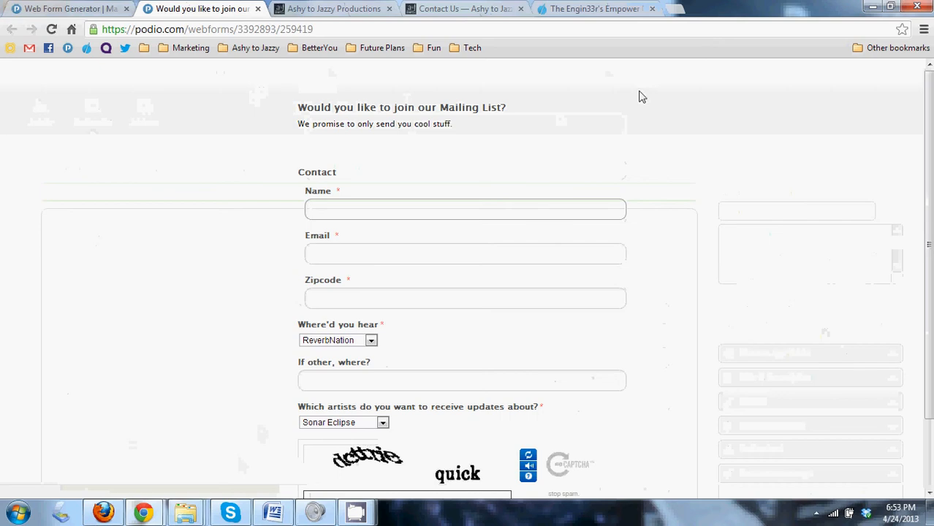
pyautogui.scroll(-1, 369, 202)
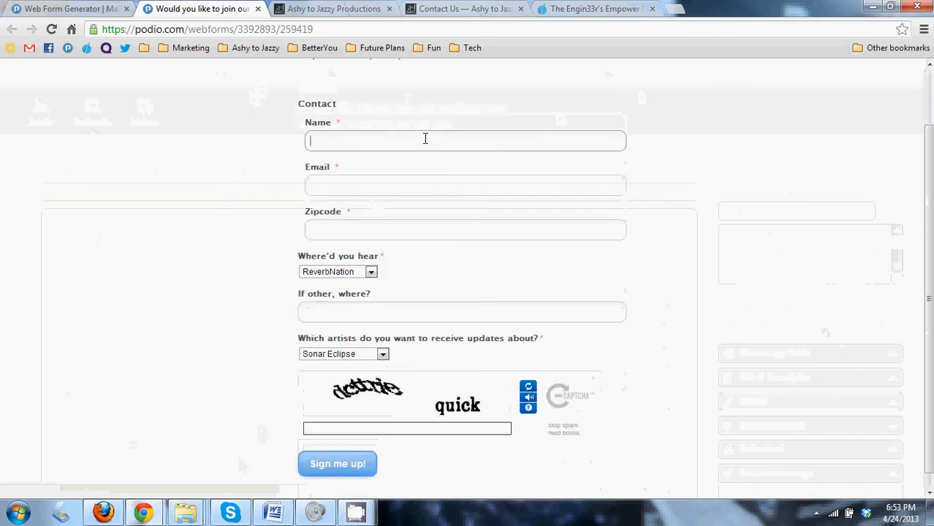
pyautogui.scroll(-1, 350, 438)
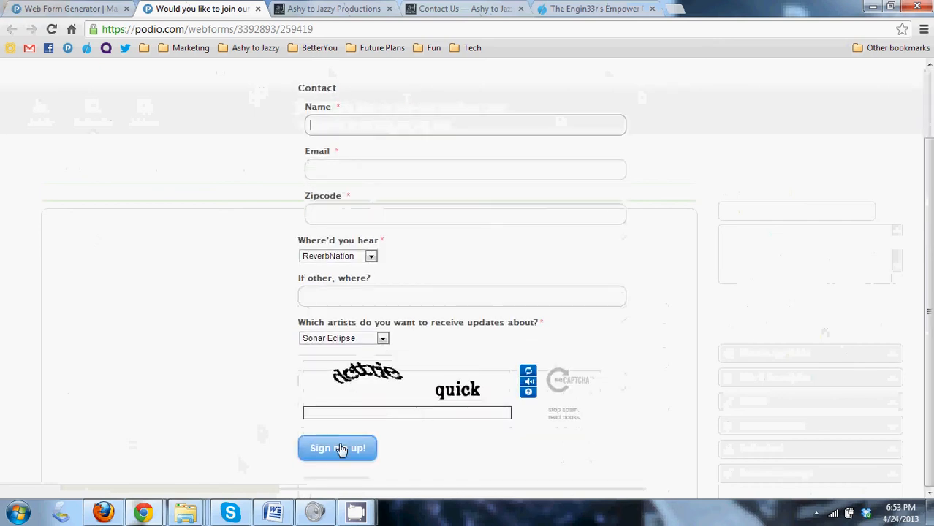
# Return to the webform generator and select the entire Podio web form embed code.
pyautogui.click(69, 9)
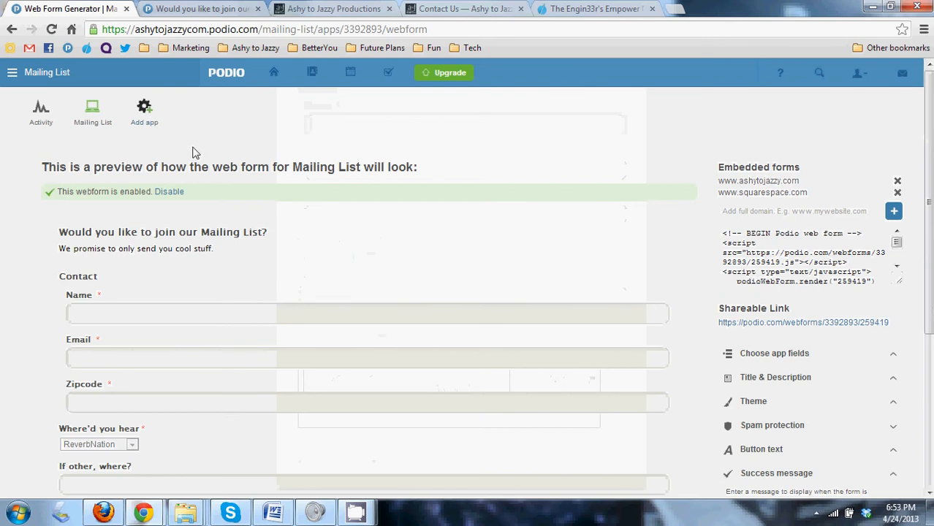
pyautogui.click(98, 120)
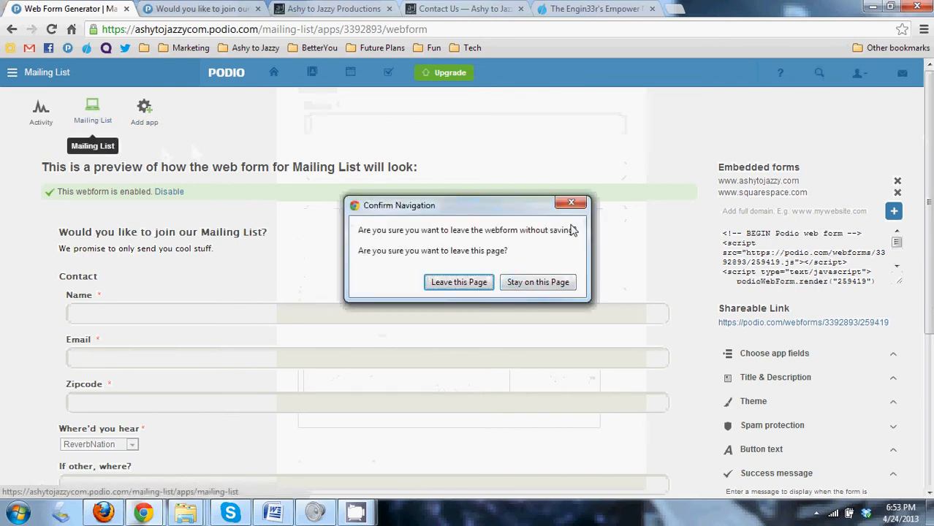
pyautogui.click(571, 203)
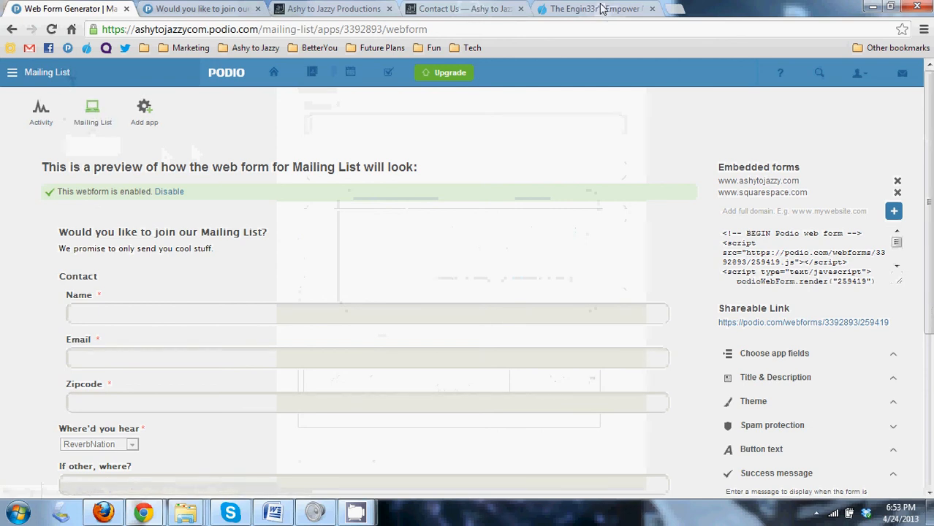
pyautogui.moveTo(721, 233); pyautogui.dragTo(874, 273)
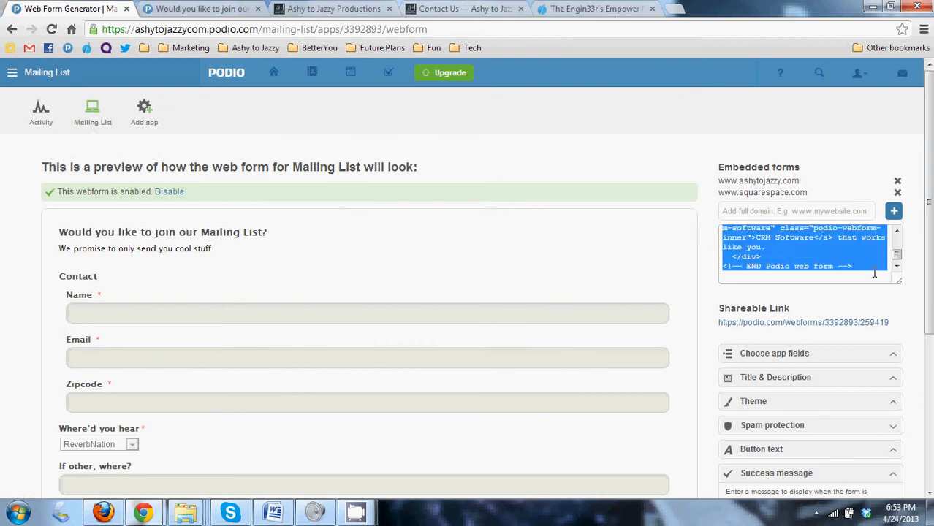
# Switch to the Squarespace tab of the Ashy to Jazzy site and open its Contact Us page.
pyautogui.click(351, 7)
pyautogui.scroll(-3, 187, 420)
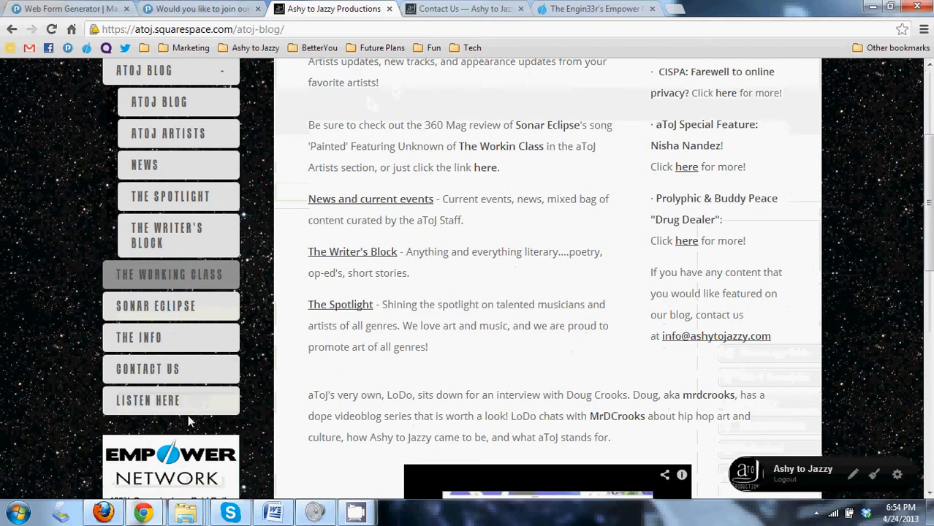
pyautogui.click(175, 369)
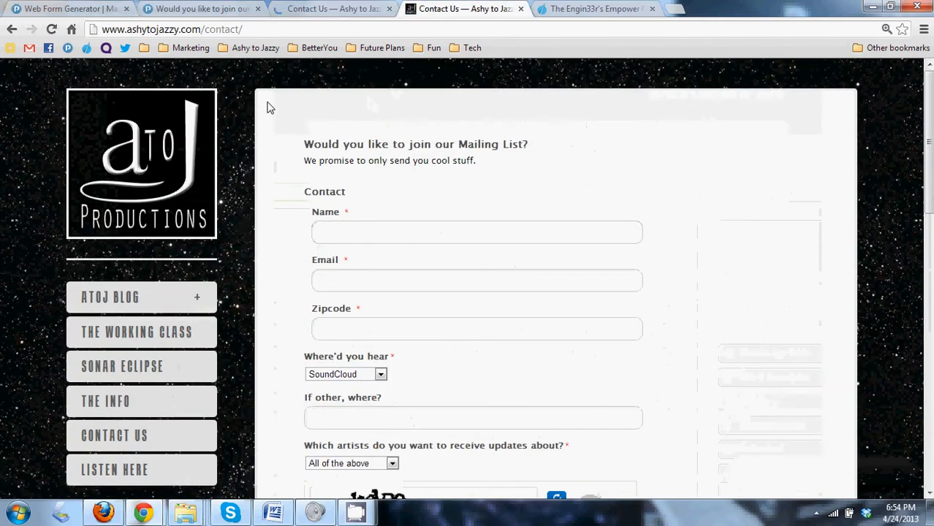
# Switch to Firefox and open the employee timesheet app of the Donnelly Intranet workspace, leaving its webform generator without saving.
pyautogui.click(218, 10)
pyautogui.click(39, 9)
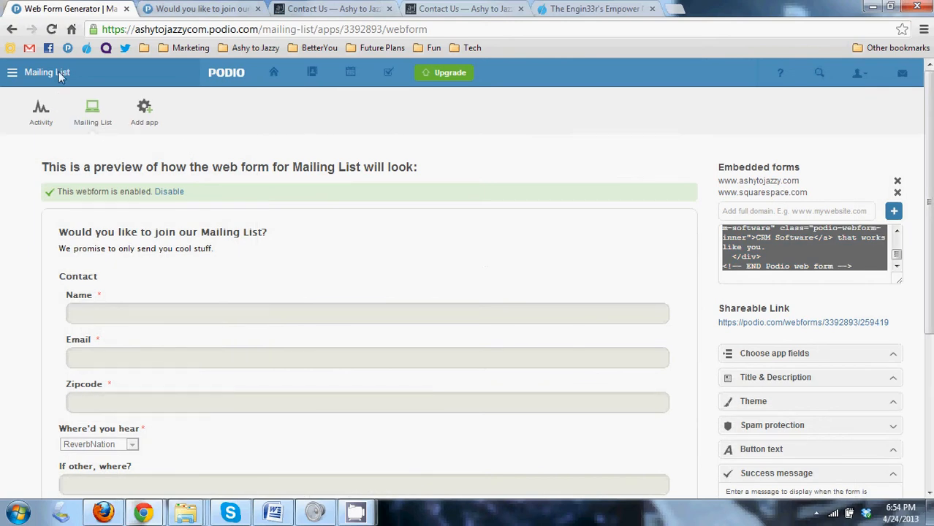
pyautogui.click(103, 511)
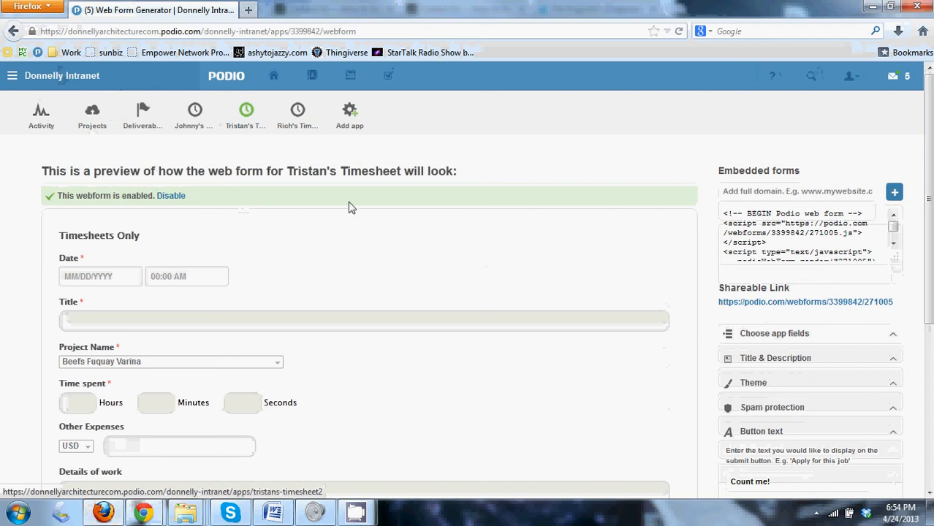
pyautogui.click(245, 111)
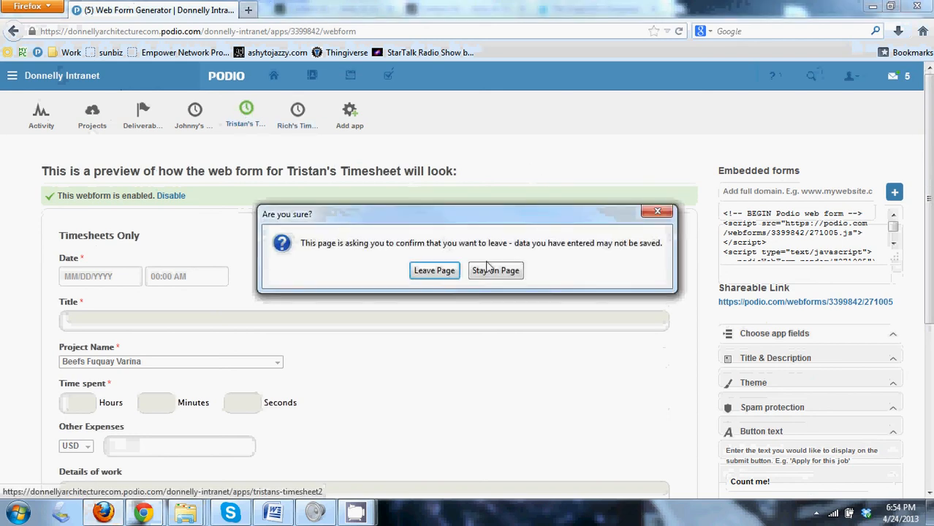
pyautogui.click(434, 270)
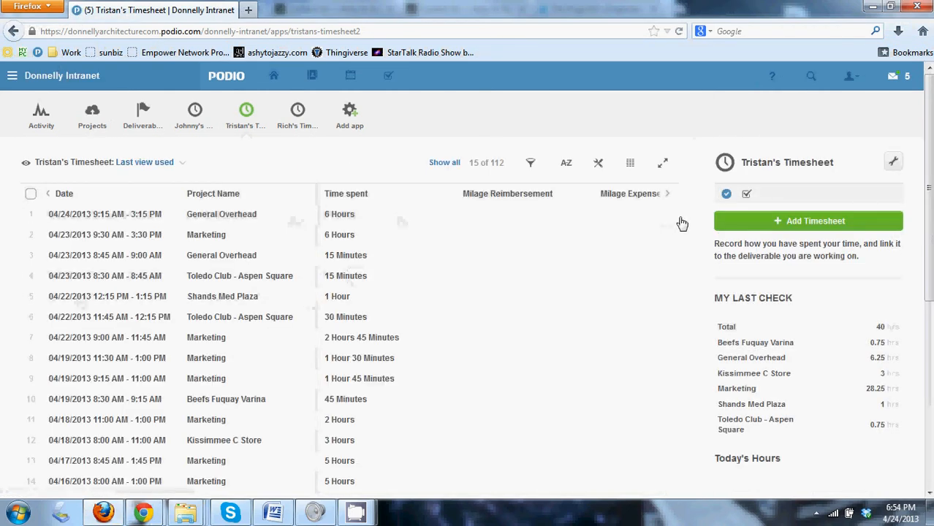
# Open a new timesheet entry, look over its date, project and time spent fields, and cancel the entry.
pyautogui.click(752, 222)
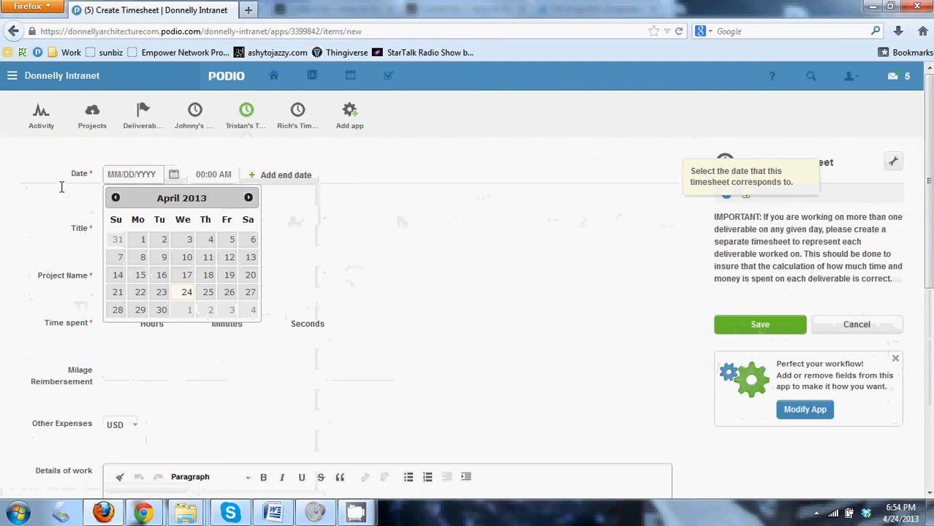
pyautogui.scroll(-1, 128, 234)
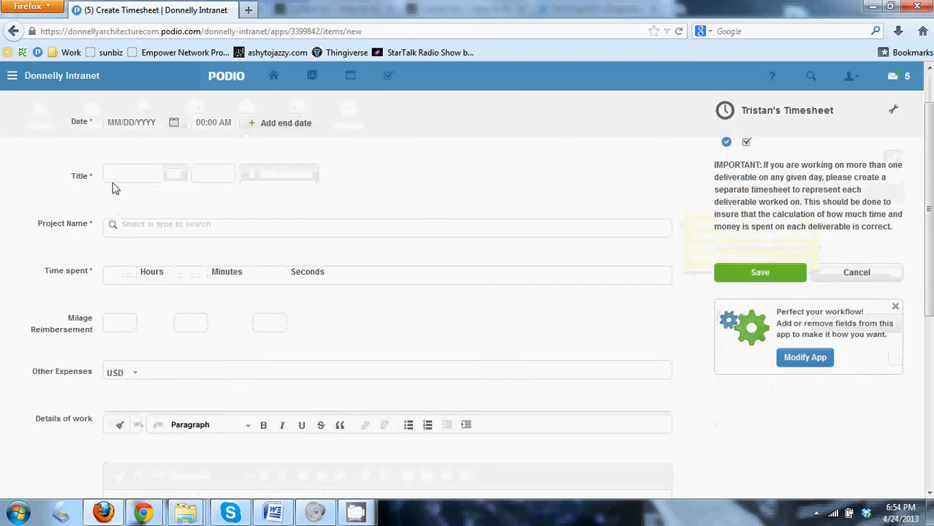
pyautogui.click(117, 278)
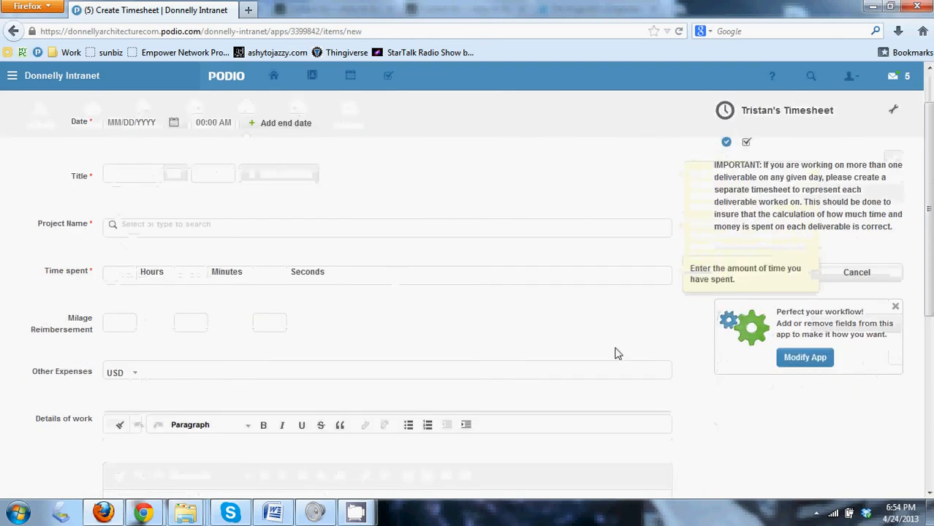
pyautogui.click(854, 276)
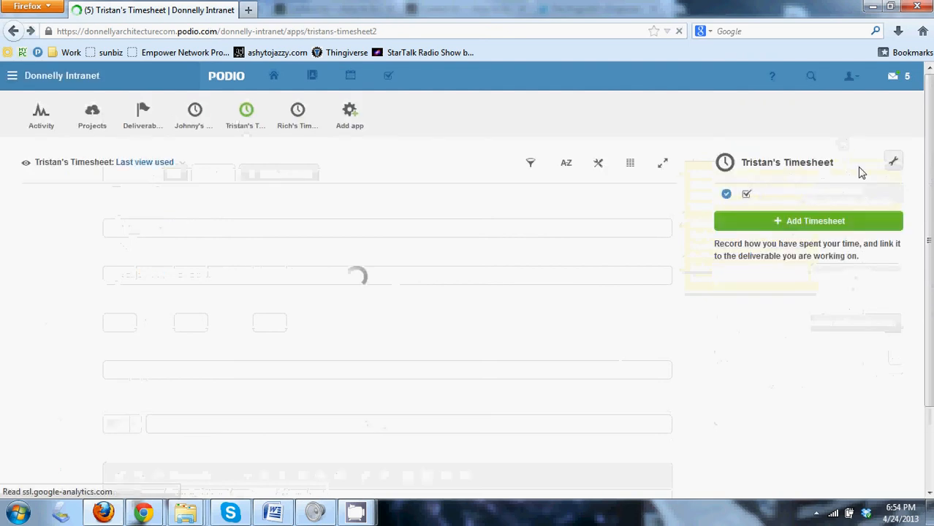
# Open the timesheet app's webform generator and look through the form preview and the app fields chosen for it.
pyautogui.click(894, 162)
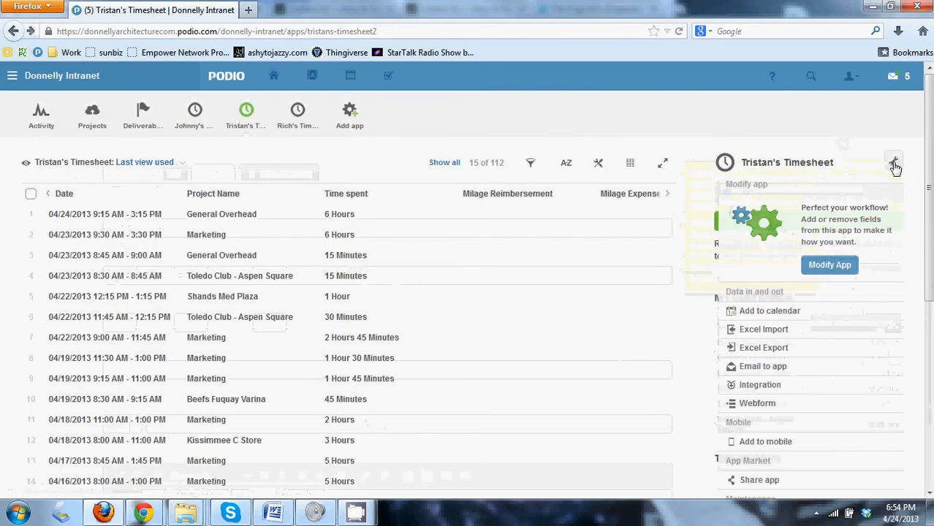
pyautogui.click(766, 409)
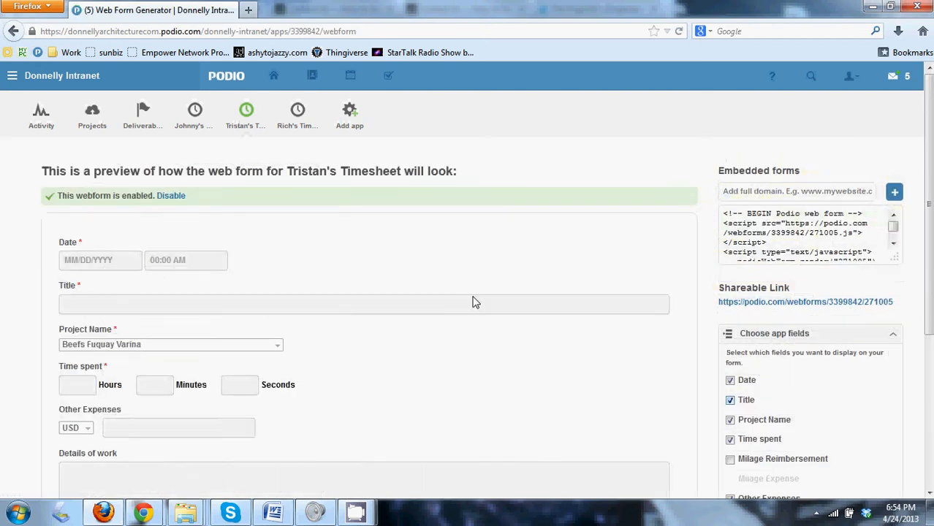
pyautogui.scroll(-1, 467, 281)
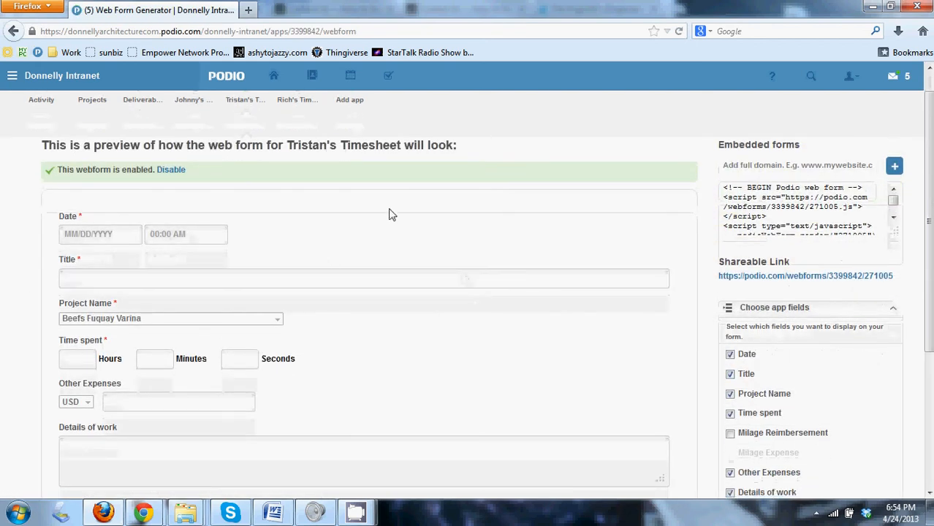
pyautogui.scroll(-3, 327, 230)
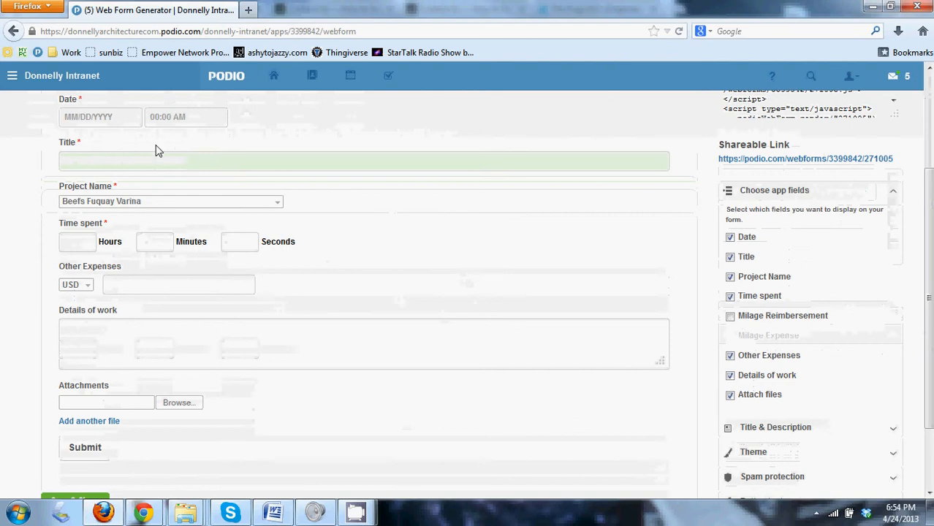
pyautogui.scroll(3, 459, 398)
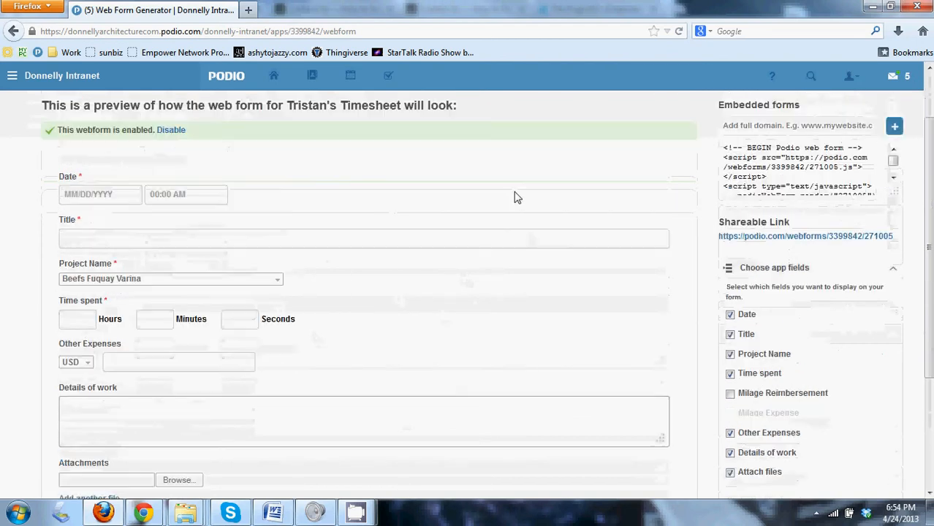
# Open the timesheet webform's shareable link in a new tab and choose 04/24/2013 as the date.
pyautogui.rightClick(799, 241)
pyautogui.click(799, 249)
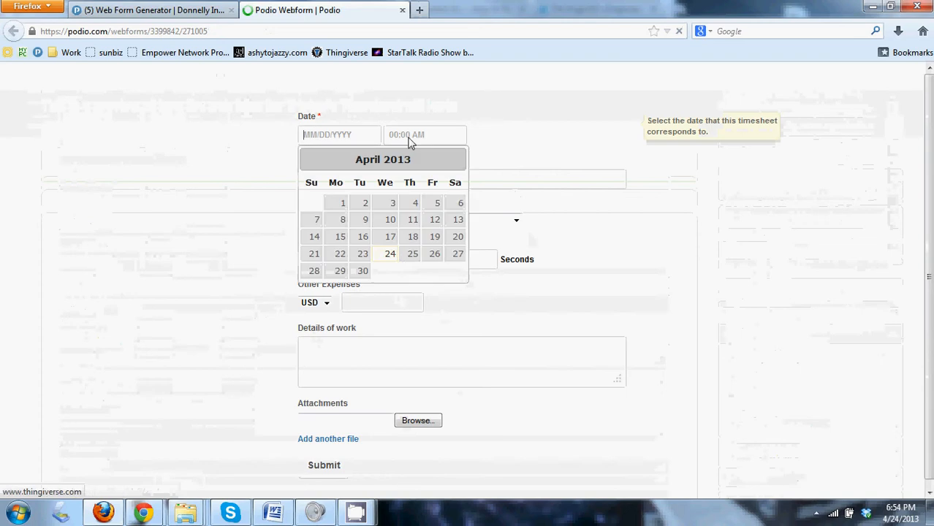
pyautogui.click(388, 256)
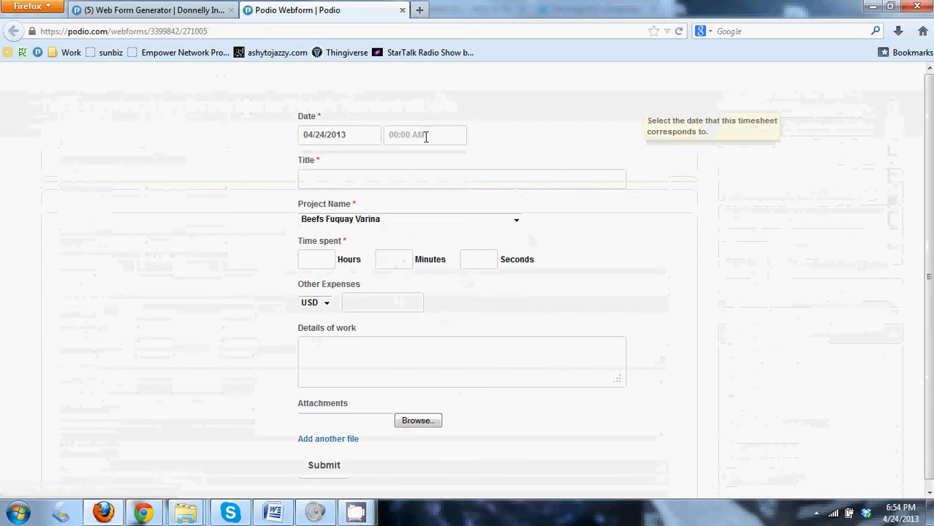
# Go through the standalone form's title, project name, time spent, other expenses and details of work fields without filling them in.
pyautogui.click(421, 180)
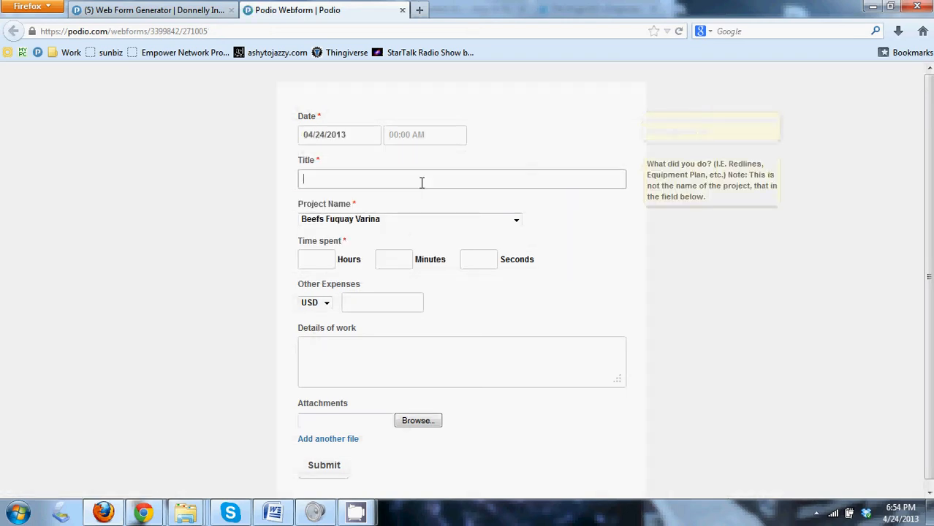
pyautogui.click(422, 211)
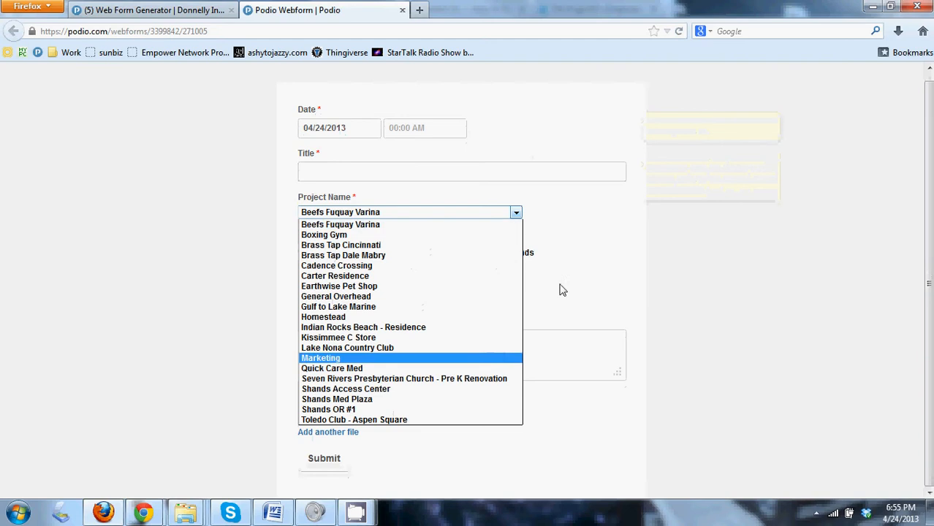
pyautogui.click(574, 261)
pyautogui.click(319, 251)
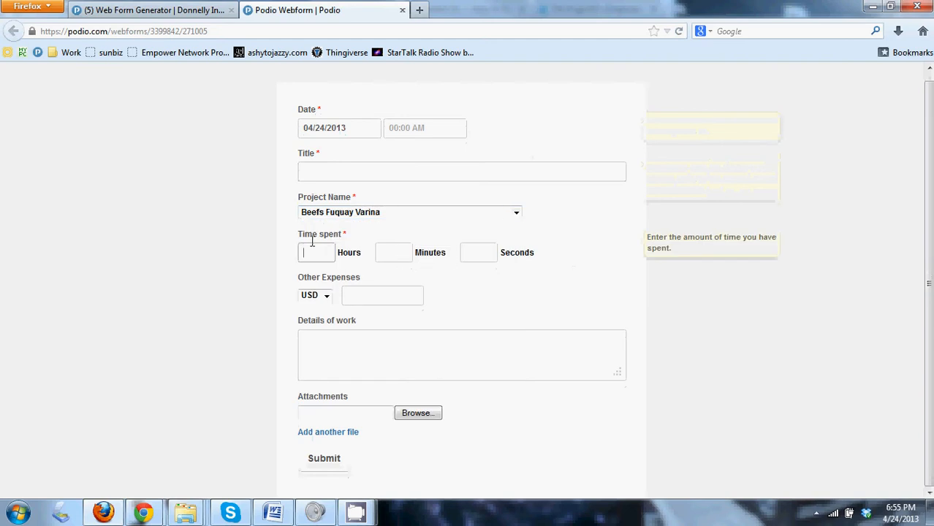
pyautogui.moveTo(305, 237); pyautogui.dragTo(355, 235)
pyautogui.click(338, 237)
pyautogui.click(326, 253)
pyautogui.click(346, 293)
pyautogui.click(453, 379)
pyautogui.scroll(1, 357, 90)
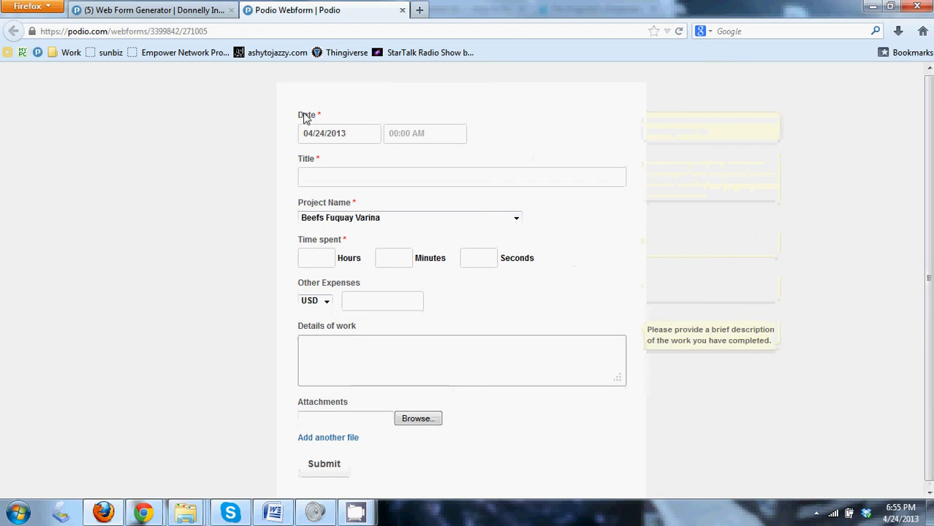
pyautogui.click(304, 116)
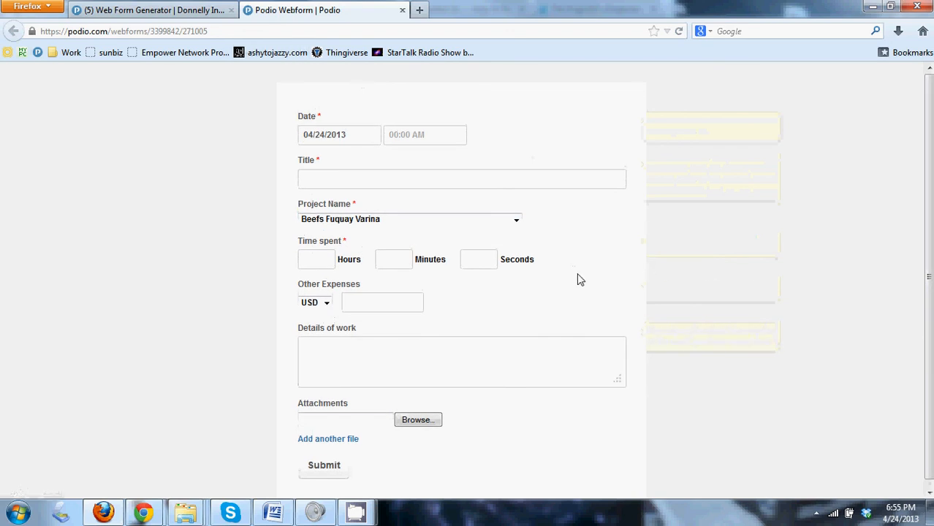
pyautogui.scroll(-1, 438, 182)
# Select the standalone form's web address, close its tab, and look through the timesheet webform generator down to Save & Share.
pyautogui.click(196, 33)
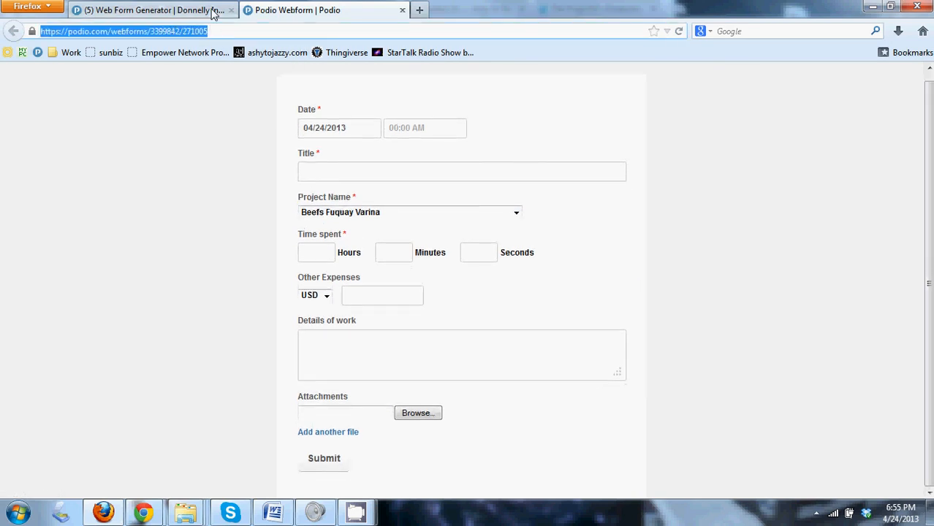
pyautogui.click(402, 9)
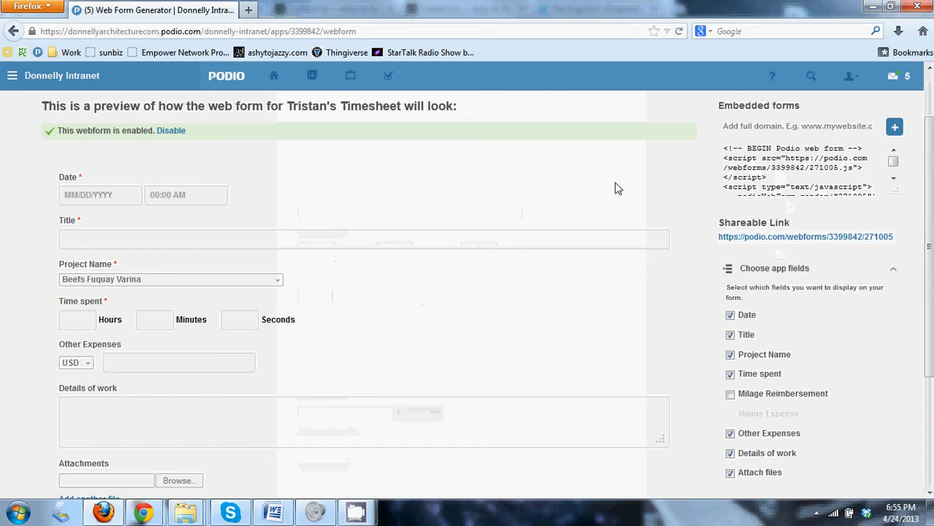
pyautogui.scroll(-3, 616, 191)
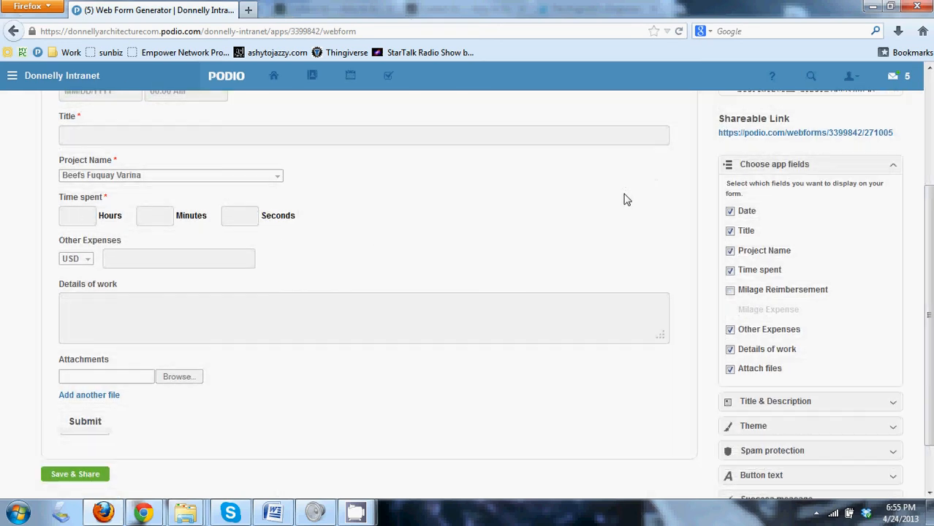
pyautogui.scroll(-2, 506, 284)
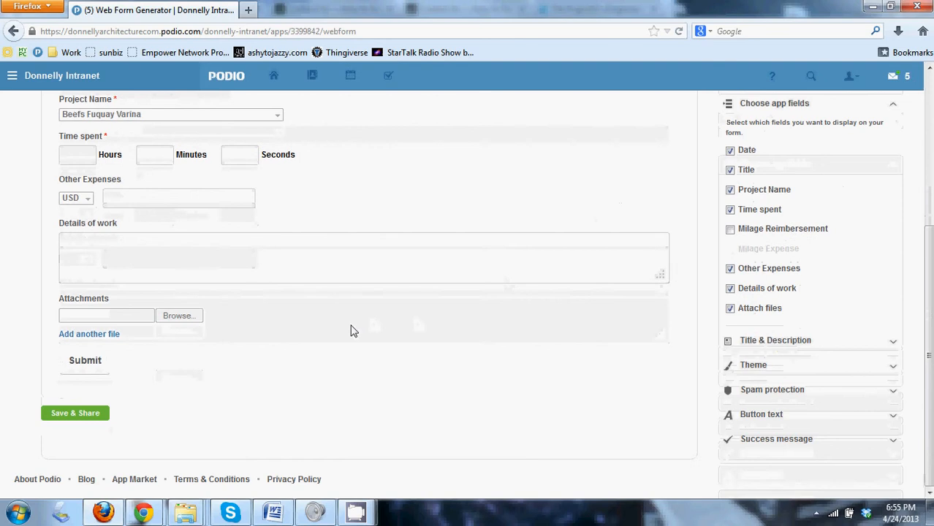
pyautogui.scroll(6, 262, 244)
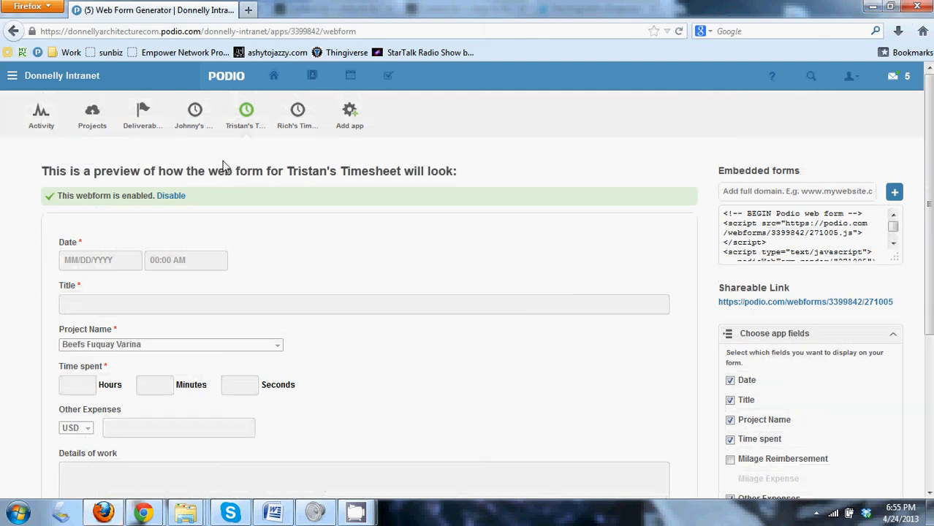
# Switch back to Chrome and look over the Empower Network blog page and its first posts.
pyautogui.moveTo(143, 512)
pyautogui.click(96, 446)
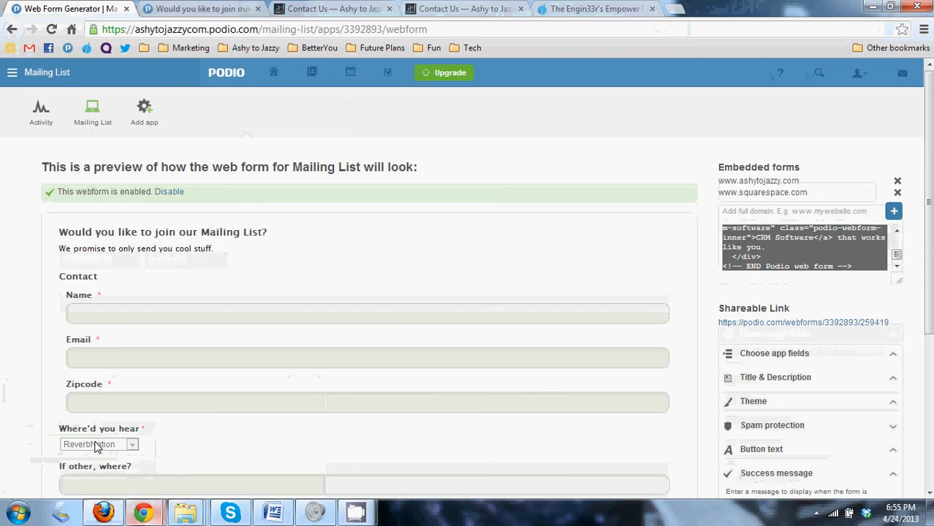
pyautogui.click(612, 9)
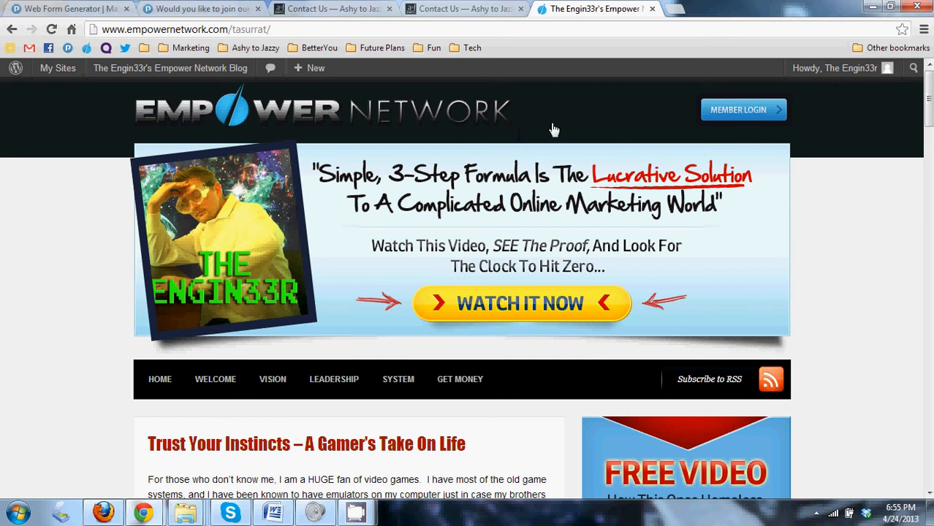
pyautogui.scroll(-1, 553, 130)
pyautogui.scroll(-2, 590, 212)
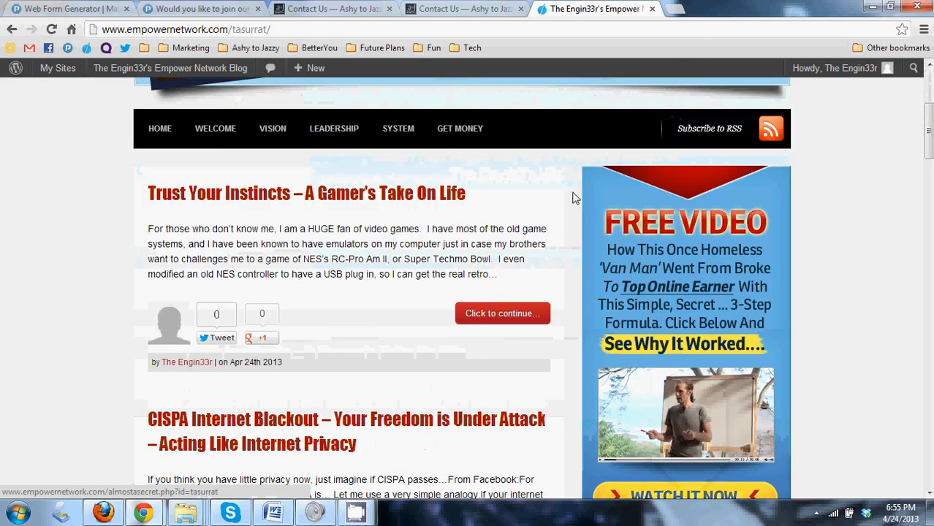
pyautogui.scroll(3, 541, 229)
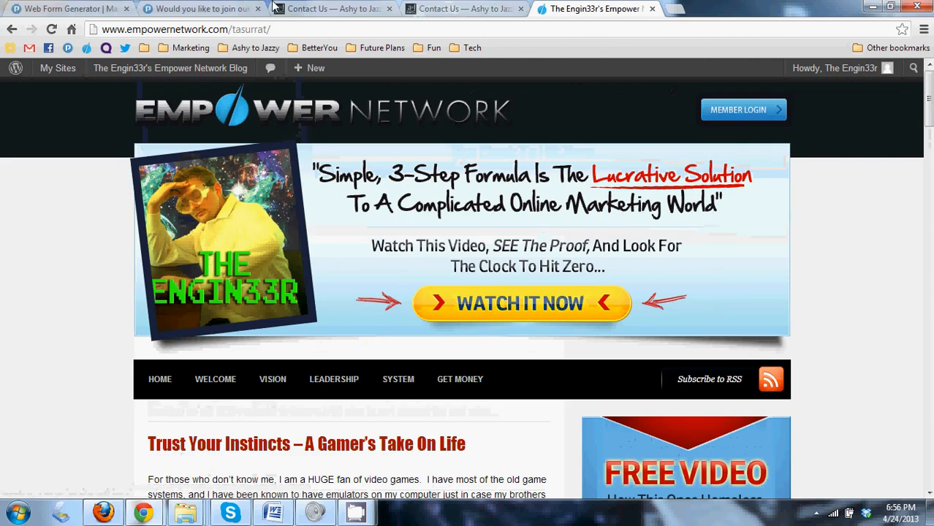
# Return to the Ashy to Jazzy Contact Us page, highlight the mailing list form's title and description, and look through the embedded form.
pyautogui.click(433, 7)
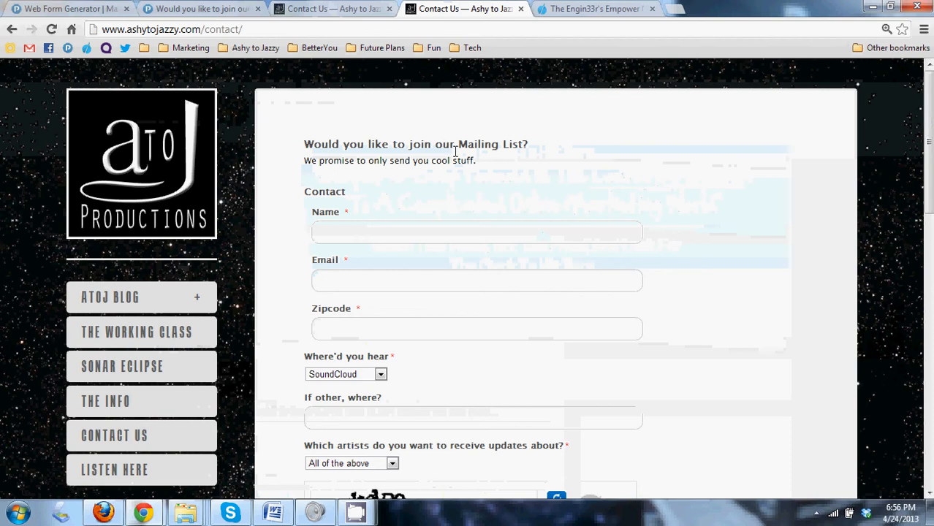
pyautogui.moveTo(304, 145); pyautogui.dragTo(509, 160)
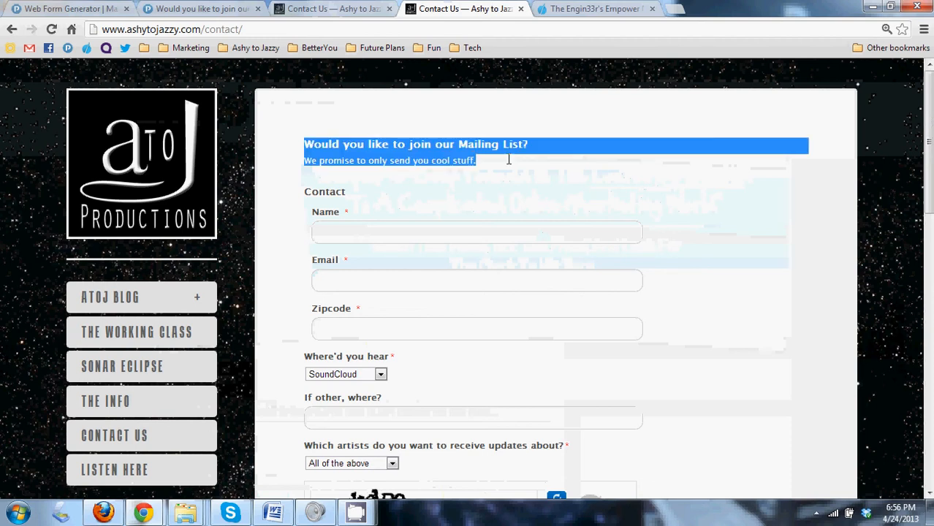
pyautogui.click(500, 164)
pyautogui.scroll(-2, 448, 210)
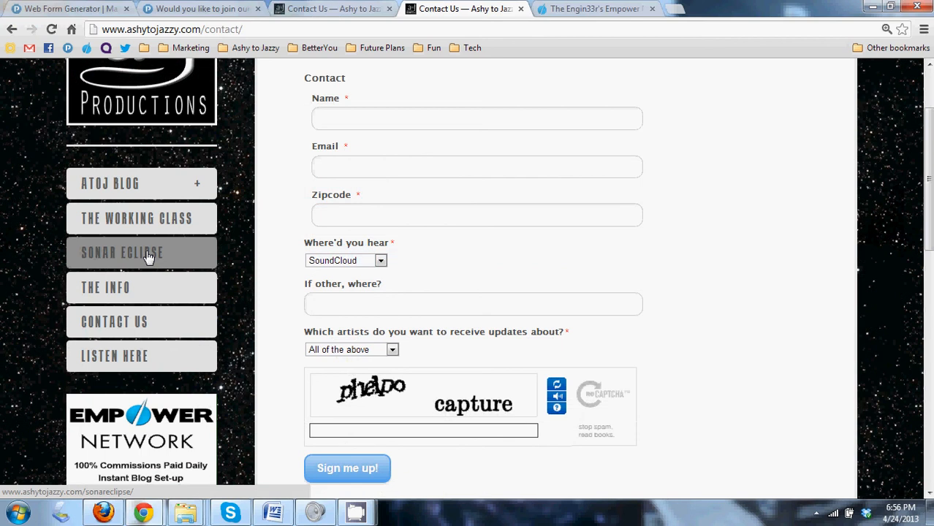
pyautogui.scroll(2, 754, 212)
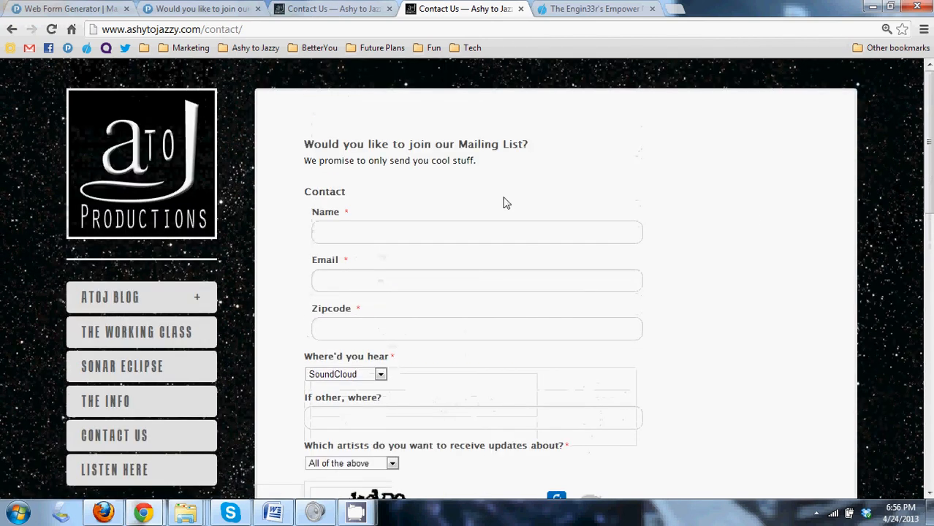